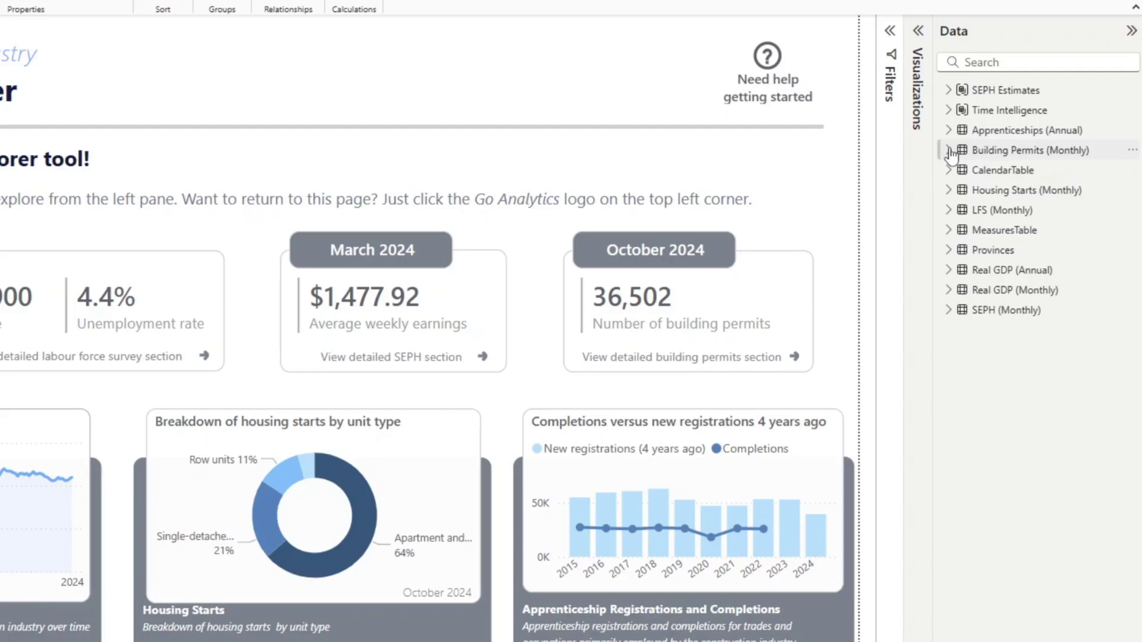
Step: Examine the fields and measures inside the Building Permits (Monthly), CalendarTable and Provinces tables
{"action": "left_click", "coordinate": [949, 150]}
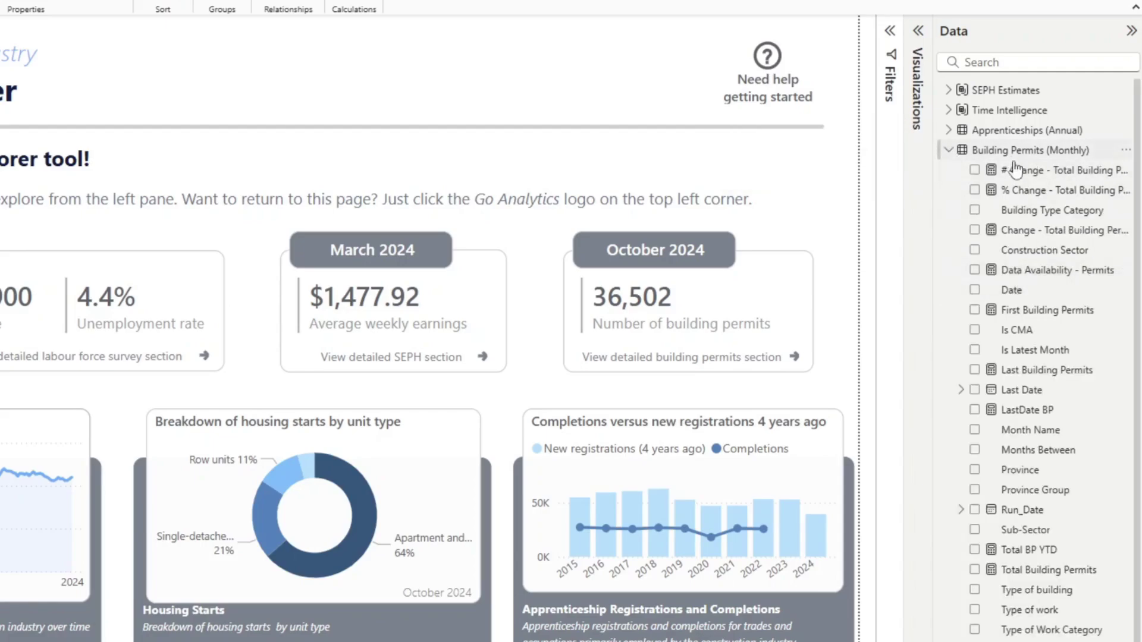
{"action": "left_click", "coordinate": [949, 150]}
{"action": "left_click", "coordinate": [949, 171]}
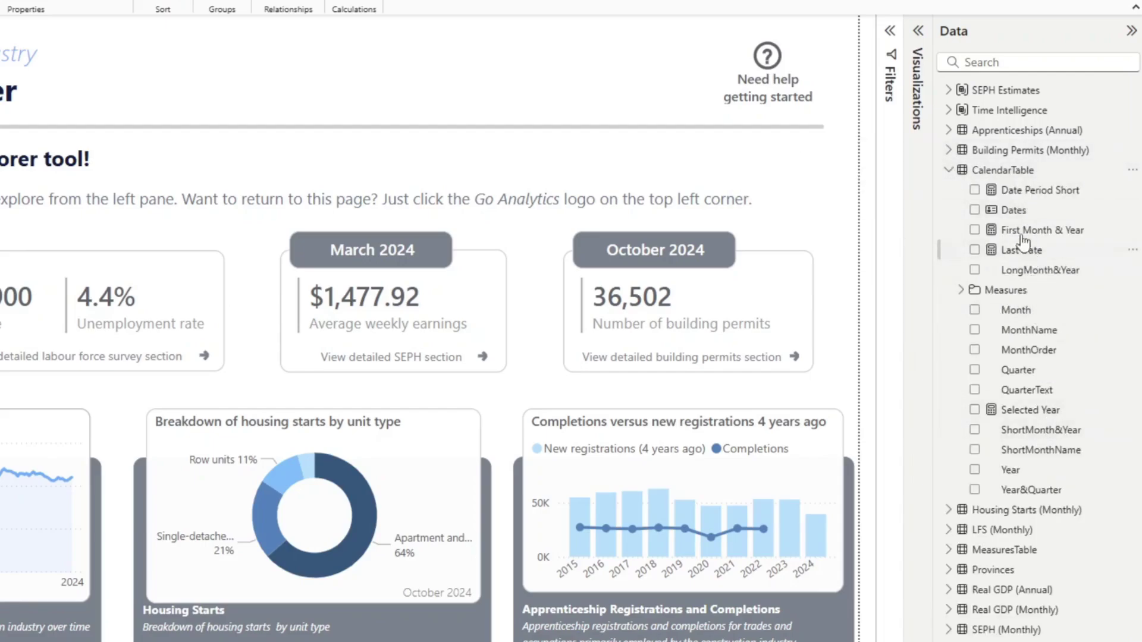
{"action": "left_click", "coordinate": [950, 171]}
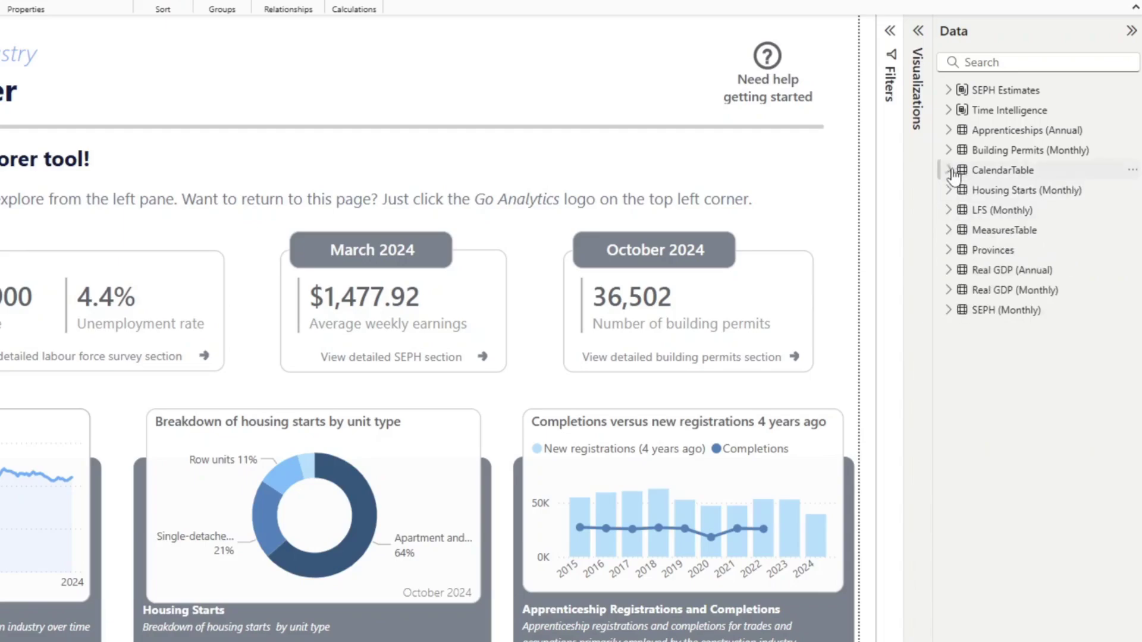
{"action": "left_click", "coordinate": [948, 253]}
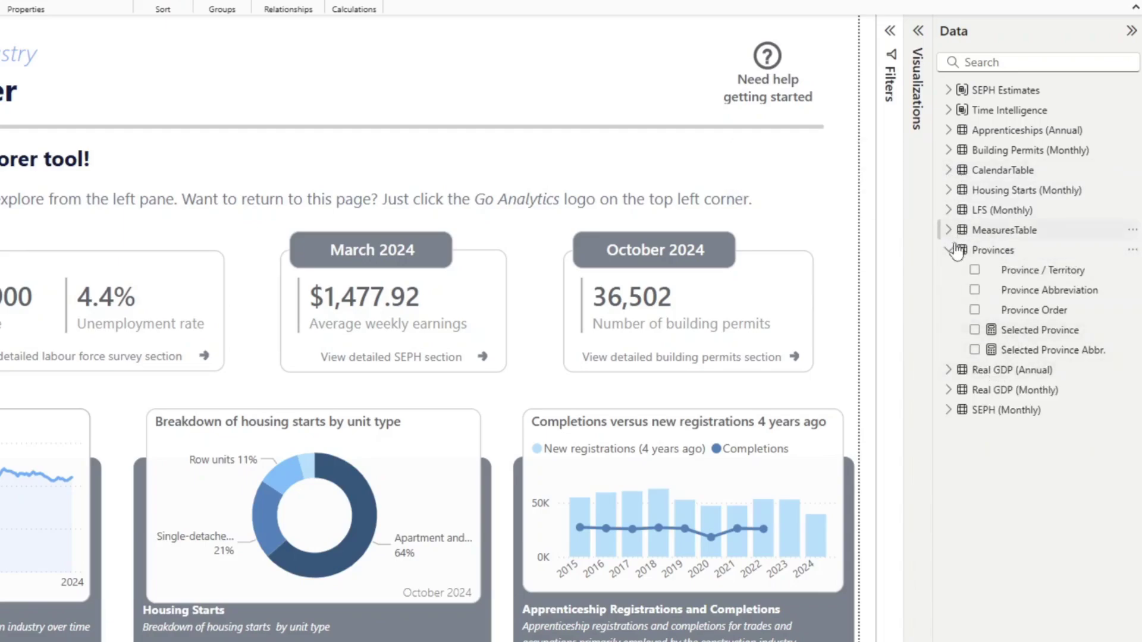
{"action": "left_click", "coordinate": [951, 253]}
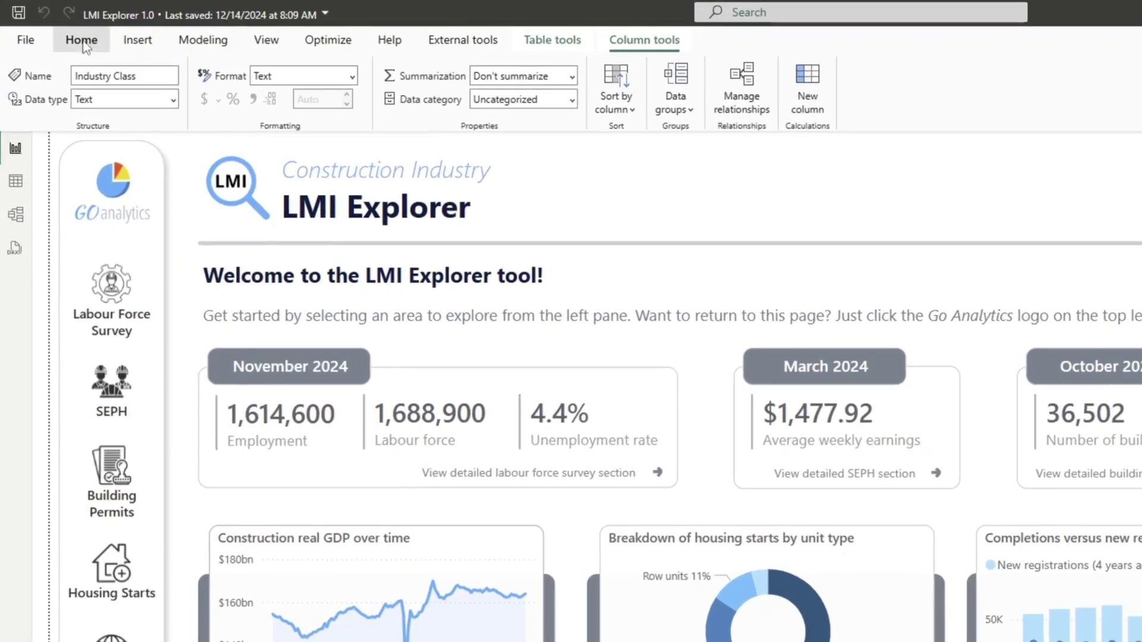
Step: Start a manually entered table with one column named dummy holding the value 1 in its first row
{"action": "left_click", "coordinate": [76, 42]}
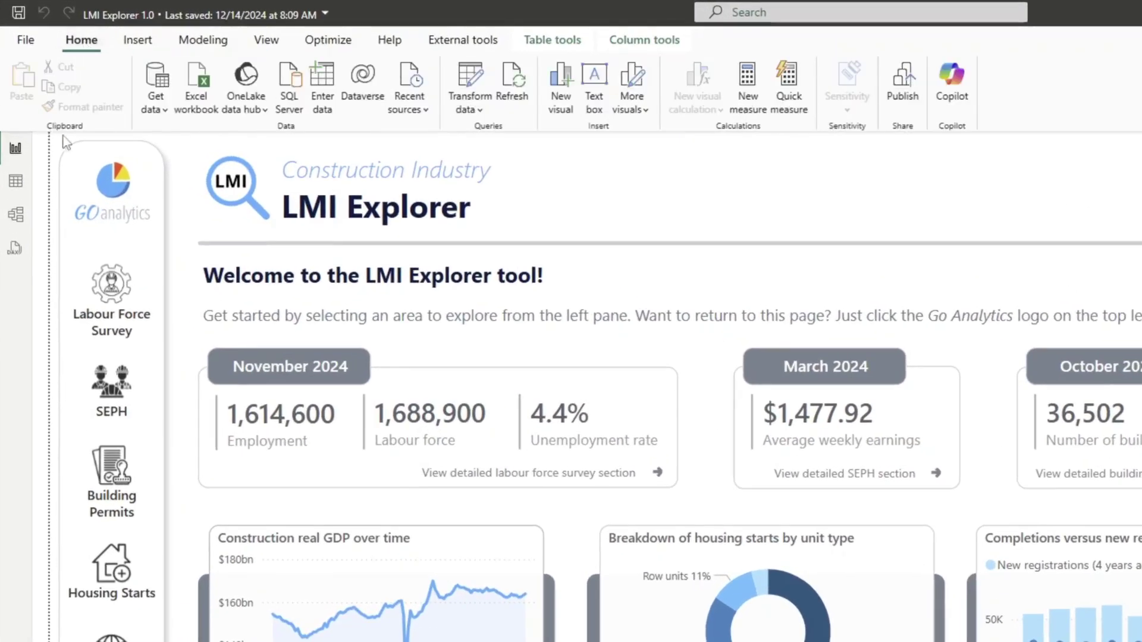
{"action": "left_click", "coordinate": [323, 95]}
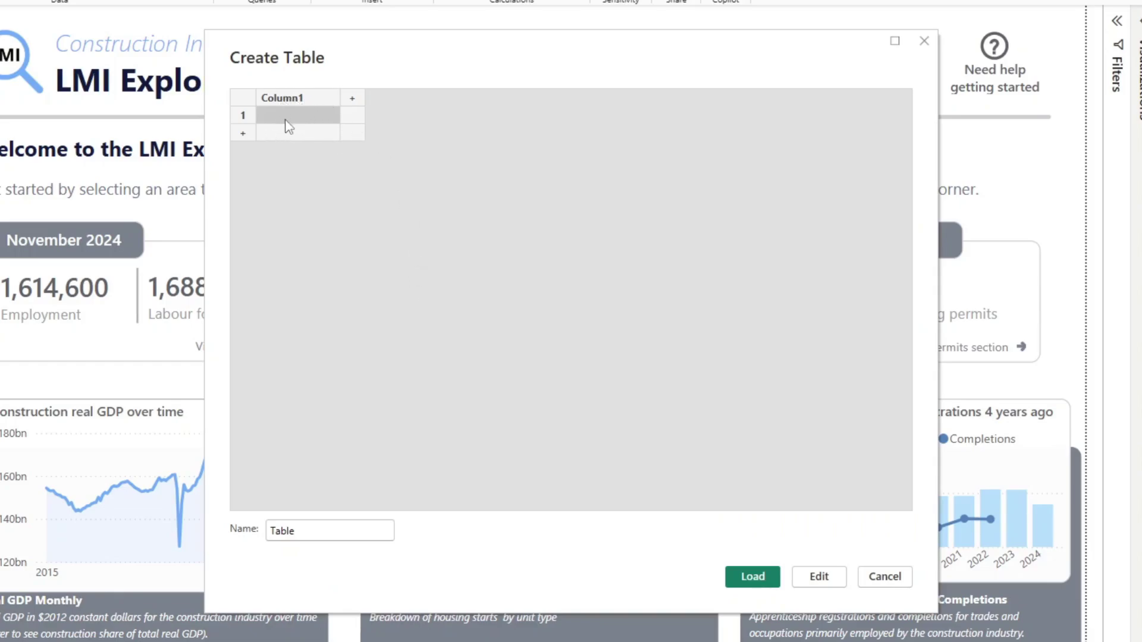
{"action": "double_click", "coordinate": [295, 102]}
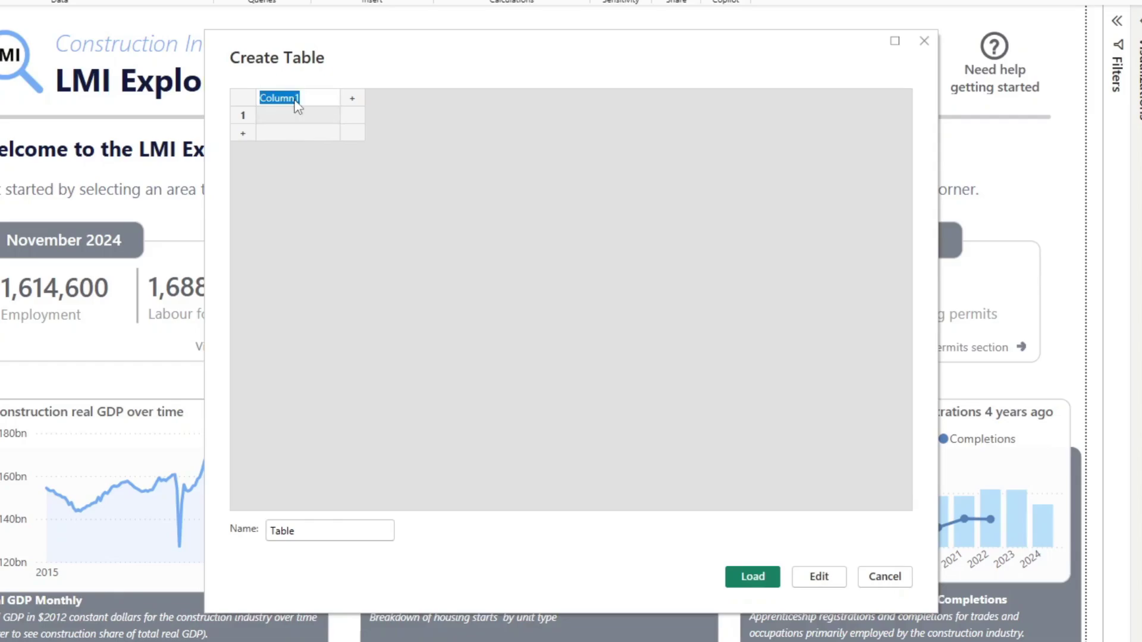
{"action": "type", "text": "dummy"}
{"action": "key", "text": "Return"}
{"action": "double_click", "coordinate": [280, 122]}
{"action": "type", "text": "1"}
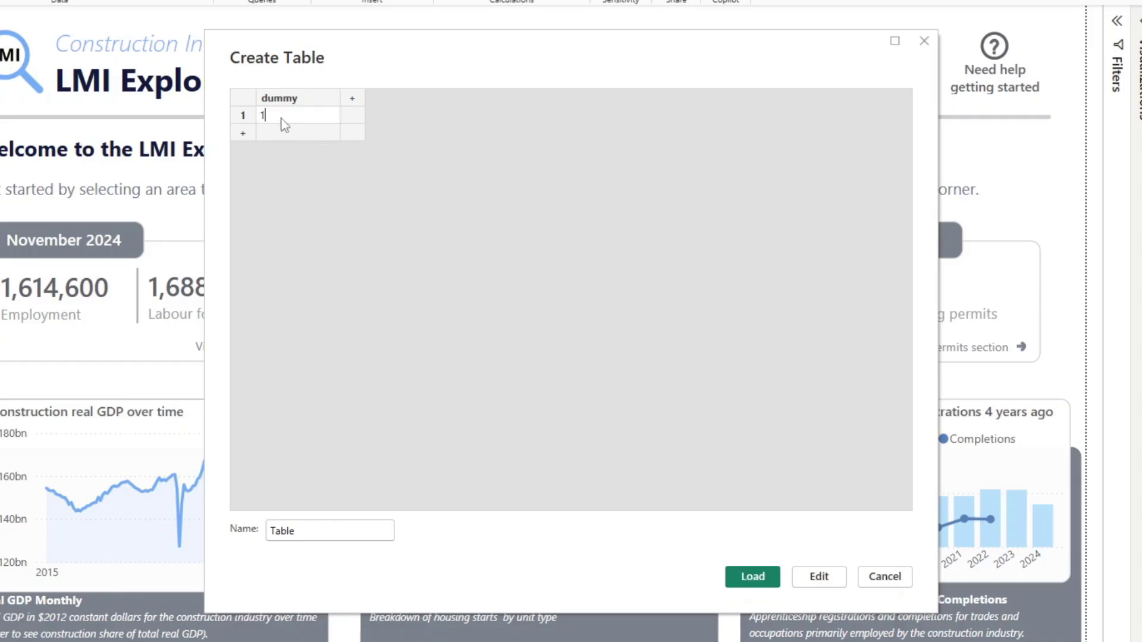
{"action": "key", "text": "Return"}
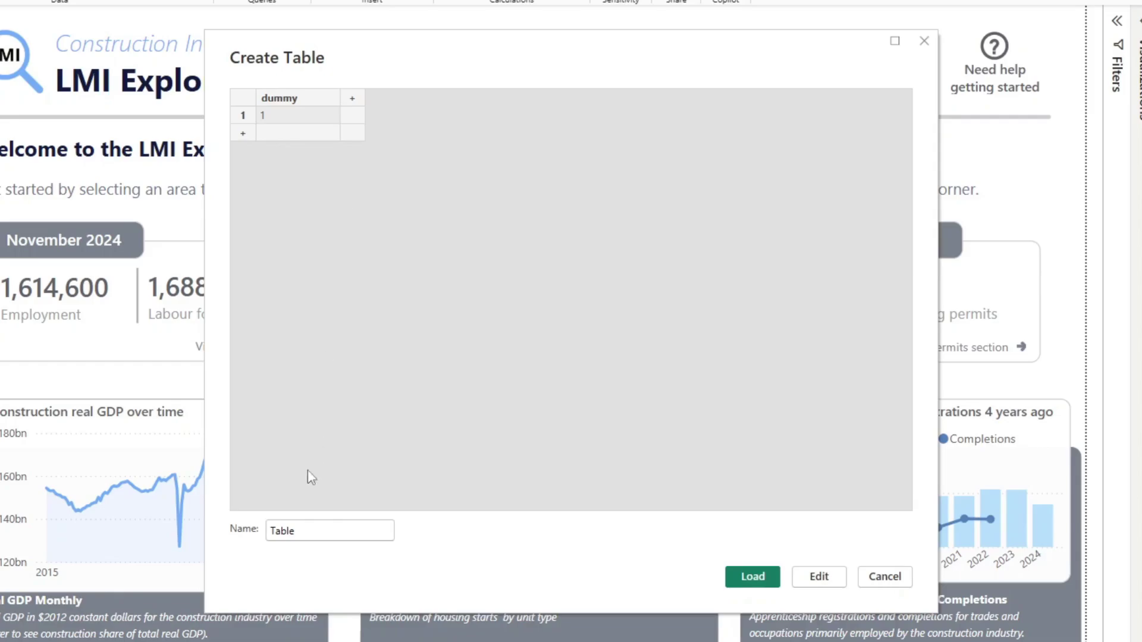
Step: Name the new table Measures Table and load it into the model
{"action": "double_click", "coordinate": [289, 529]}
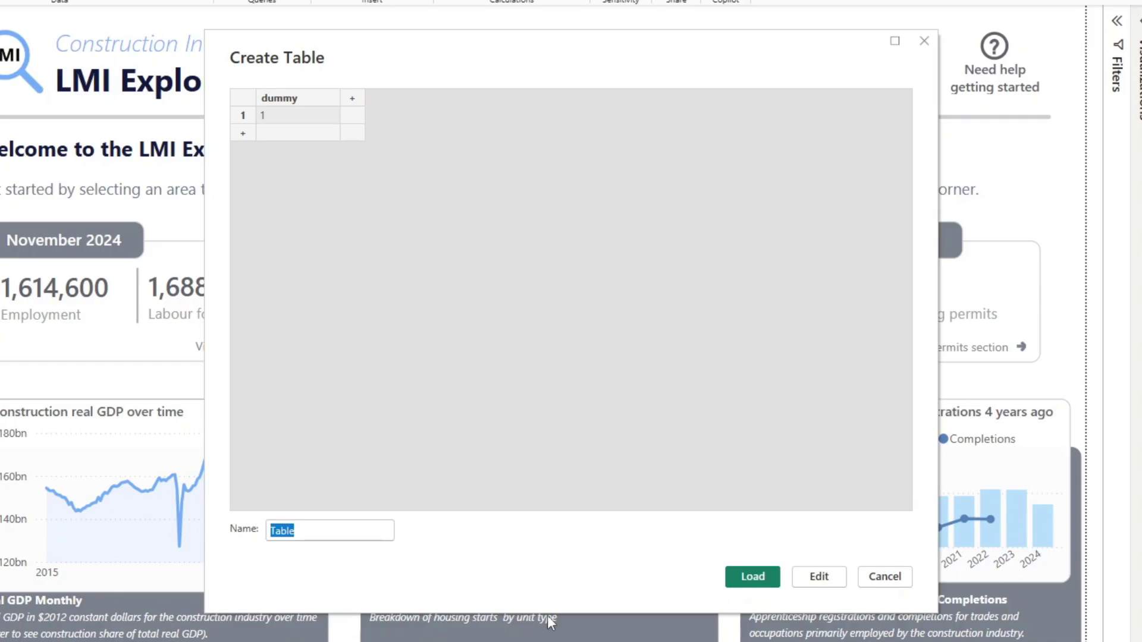
{"action": "type", "text": "Measure"}
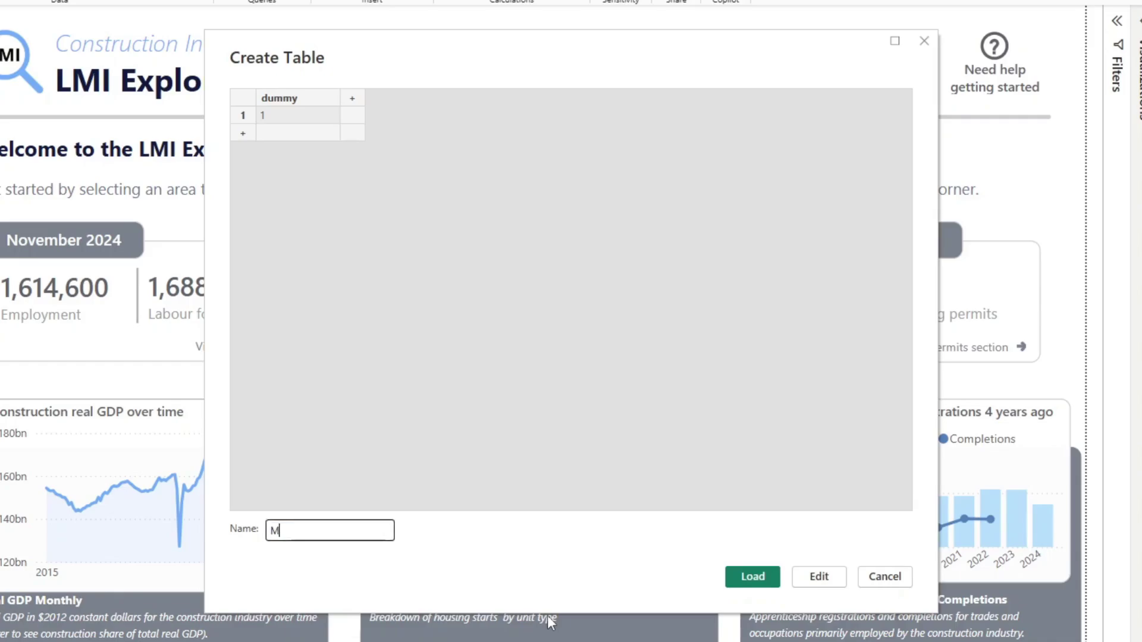
{"action": "type", "text": "s Table"}
{"action": "left_click", "coordinate": [751, 577]}
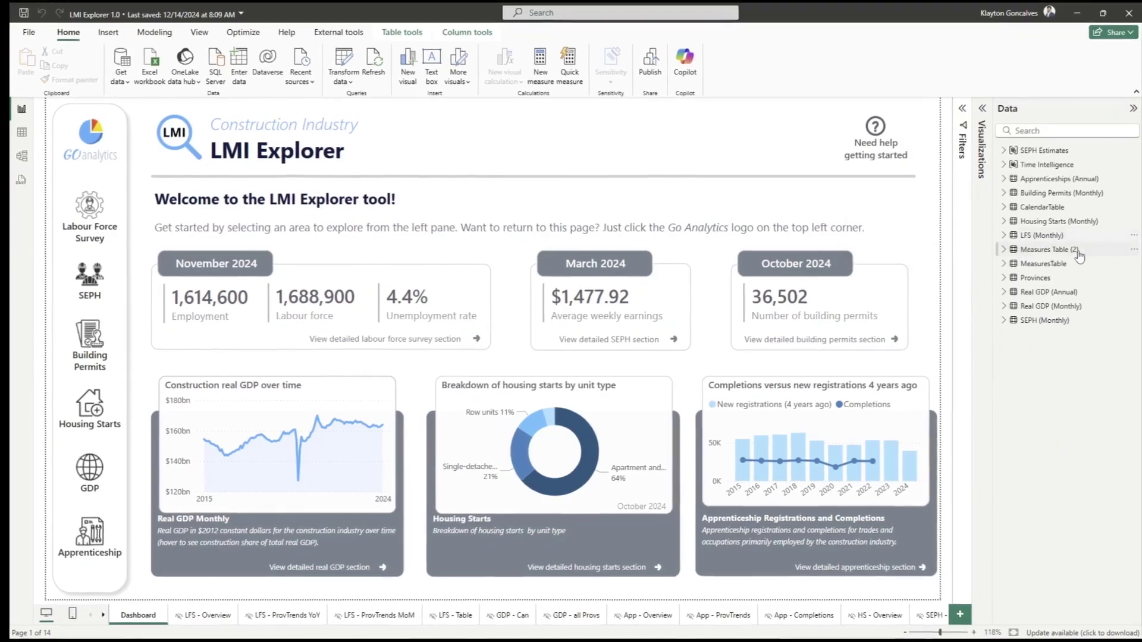
Step: Expand Measures Table (2) and look over the commands available for the table, such as adding a new measure
{"action": "left_click", "coordinate": [1076, 258]}
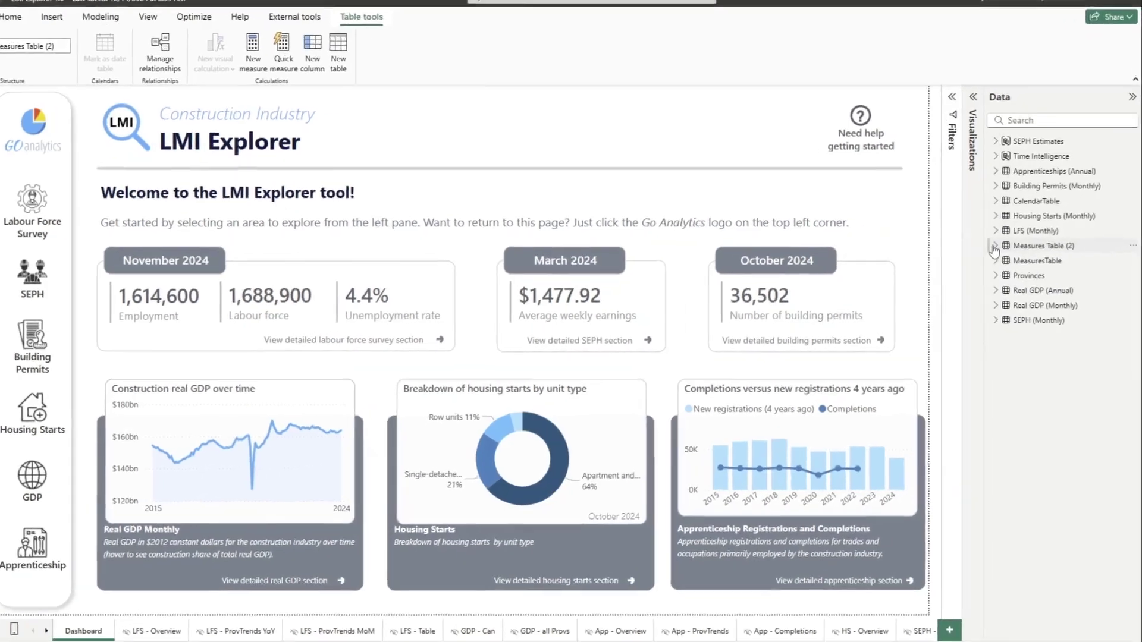
{"action": "left_click", "coordinate": [1007, 253]}
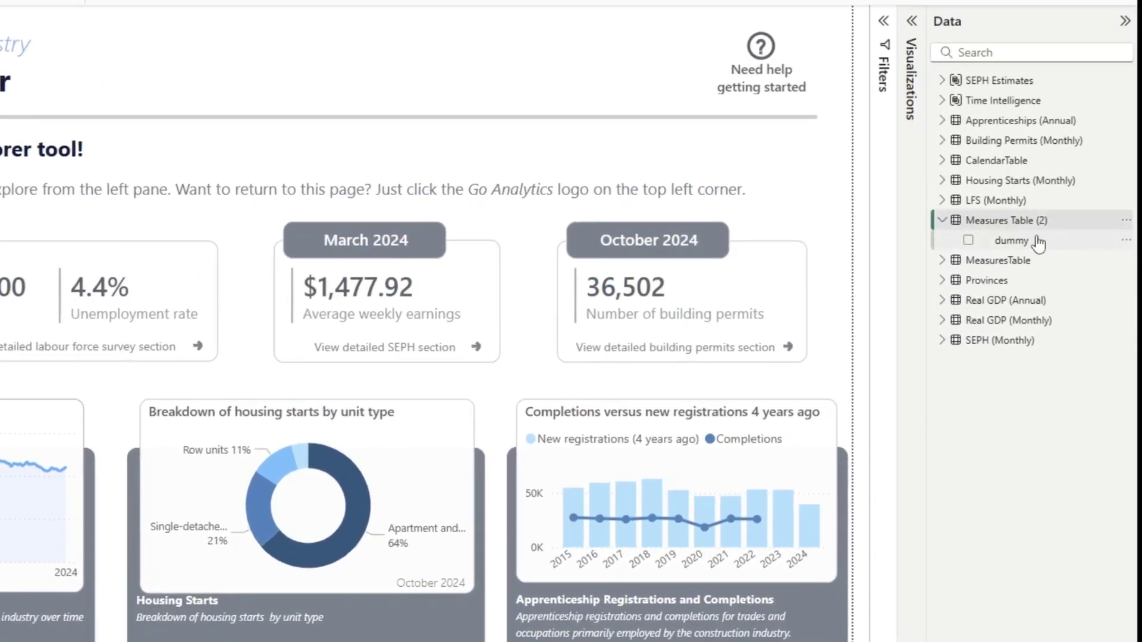
{"action": "mouse_move", "coordinate": [1046, 230]}
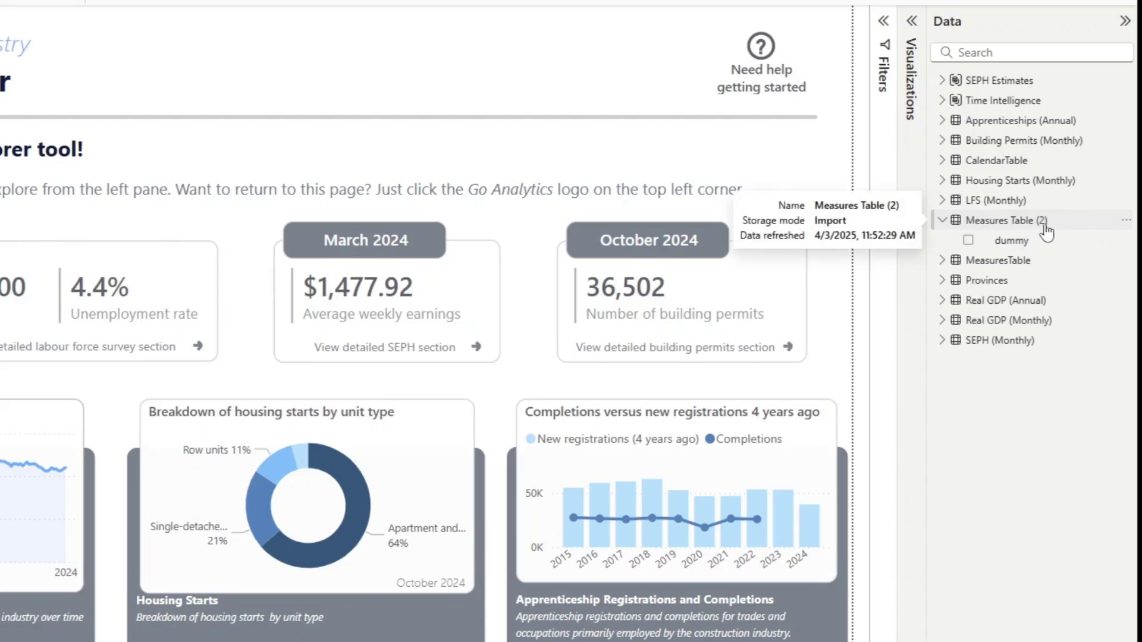
{"action": "left_click", "coordinate": [1045, 225]}
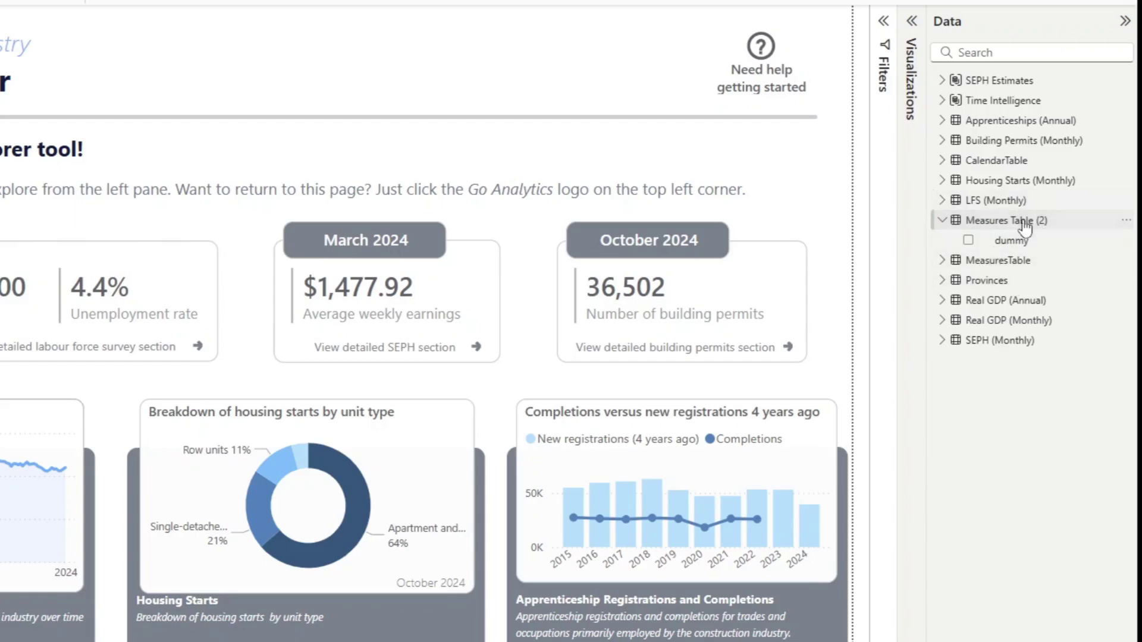
{"action": "mouse_move", "coordinate": [985, 228]}
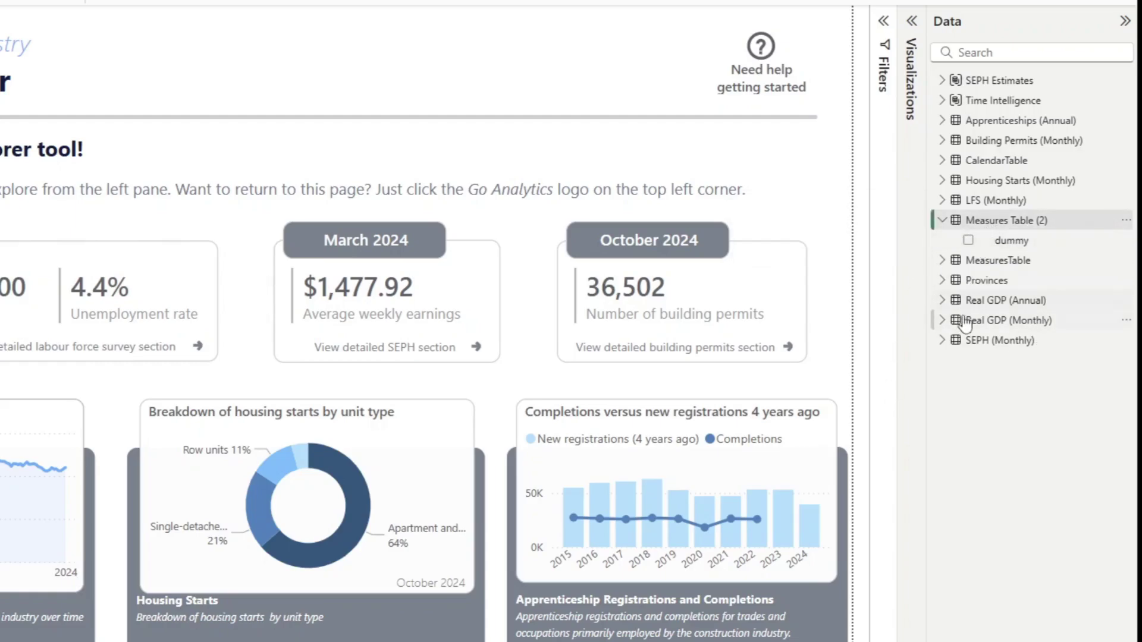
{"action": "mouse_move", "coordinate": [966, 325]}
{"action": "right_click", "coordinate": [1011, 223]}
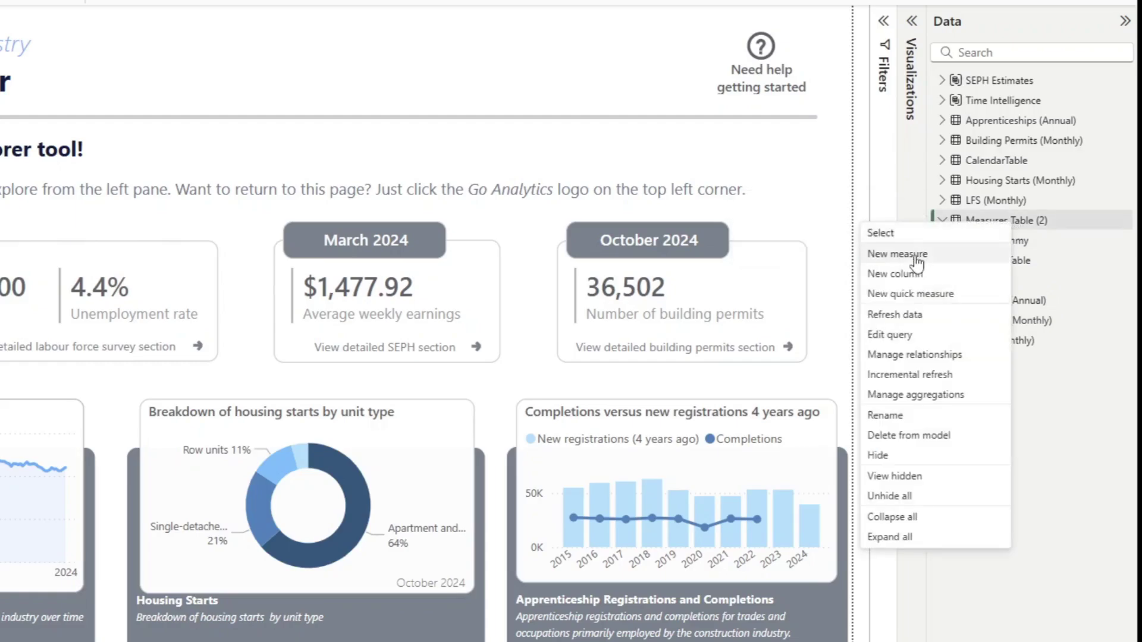
{"action": "left_click", "coordinate": [1051, 433]}
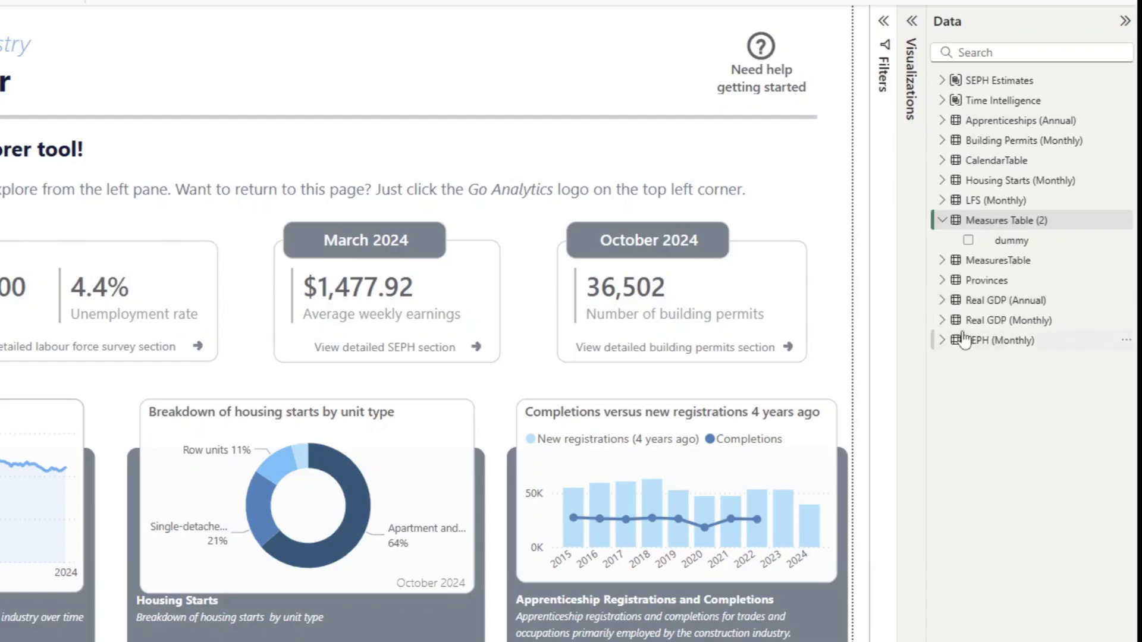
Step: Change the home table of the Change - other industries GDP (annual) measure from Real GDP (Annual) to Measures Table (2)
{"action": "left_click", "coordinate": [943, 300]}
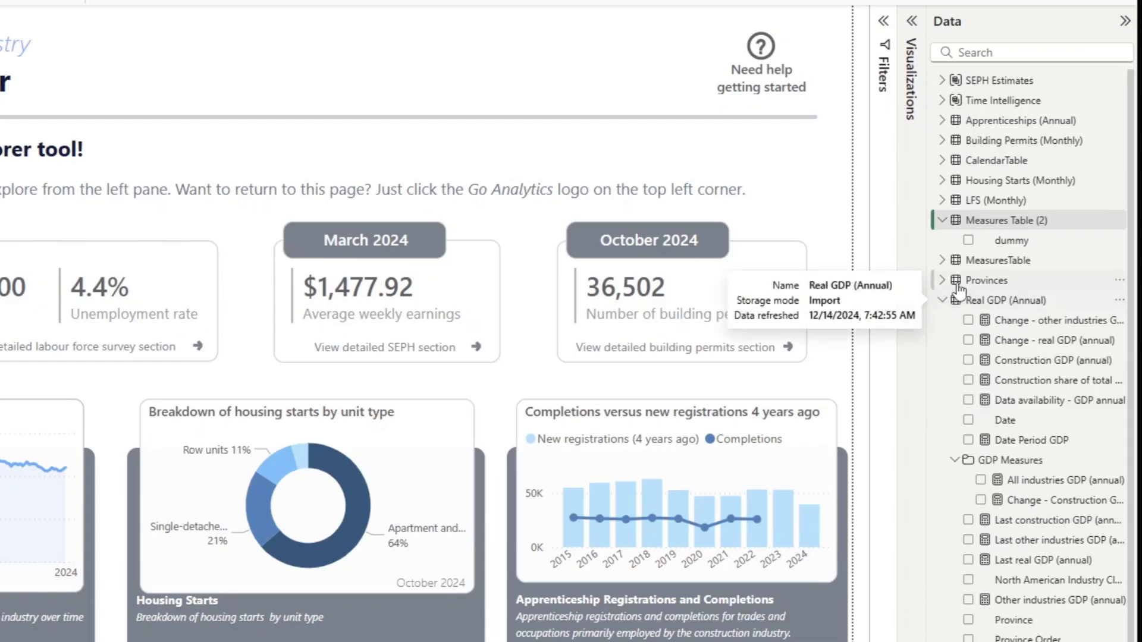
{"action": "left_click", "coordinate": [1024, 328]}
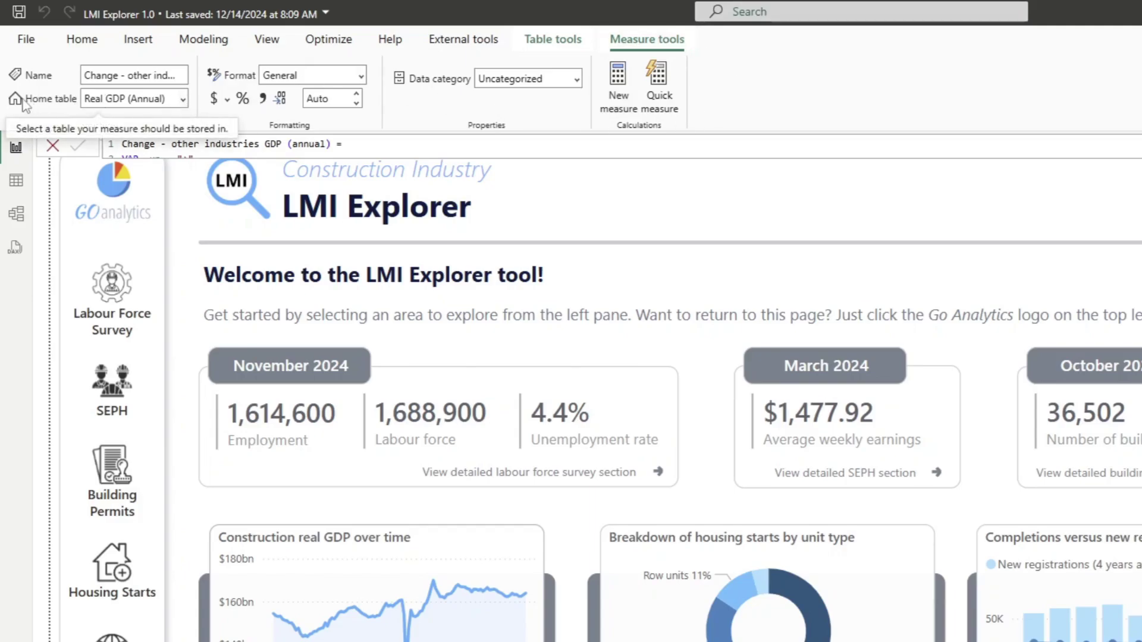
{"action": "left_click", "coordinate": [184, 100]}
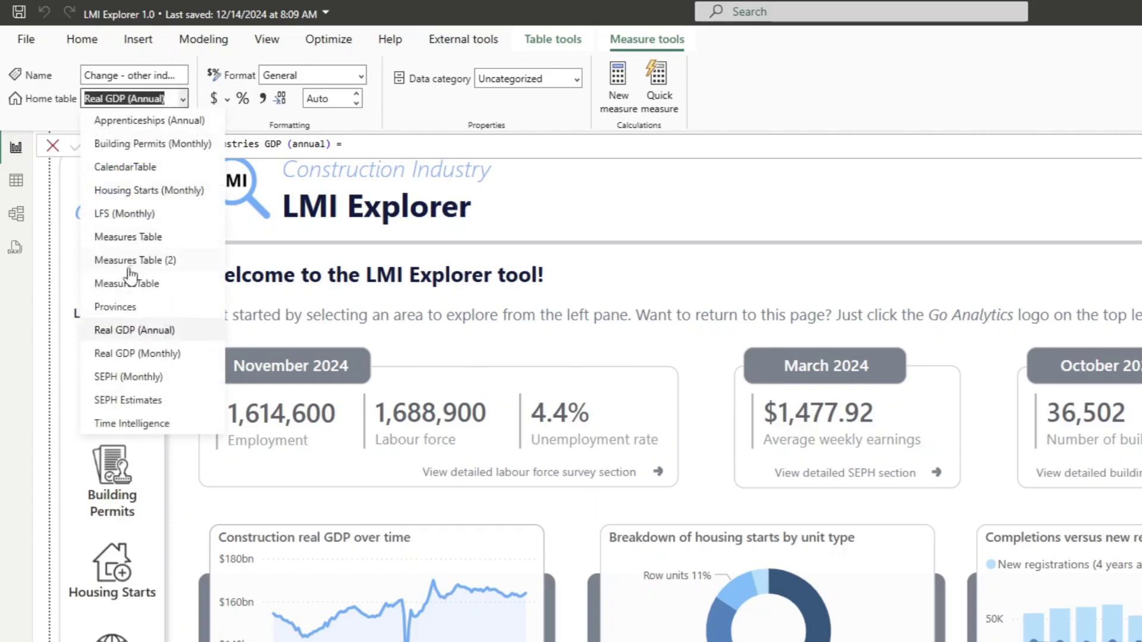
{"action": "key", "text": "Escape"}
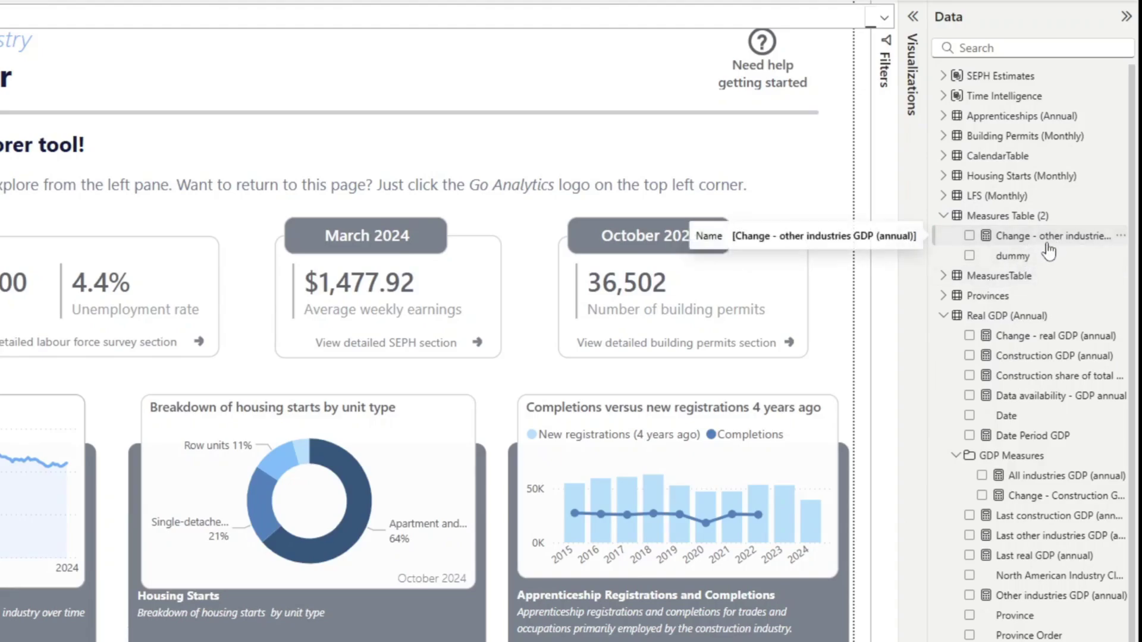
{"action": "left_click", "coordinate": [1036, 240]}
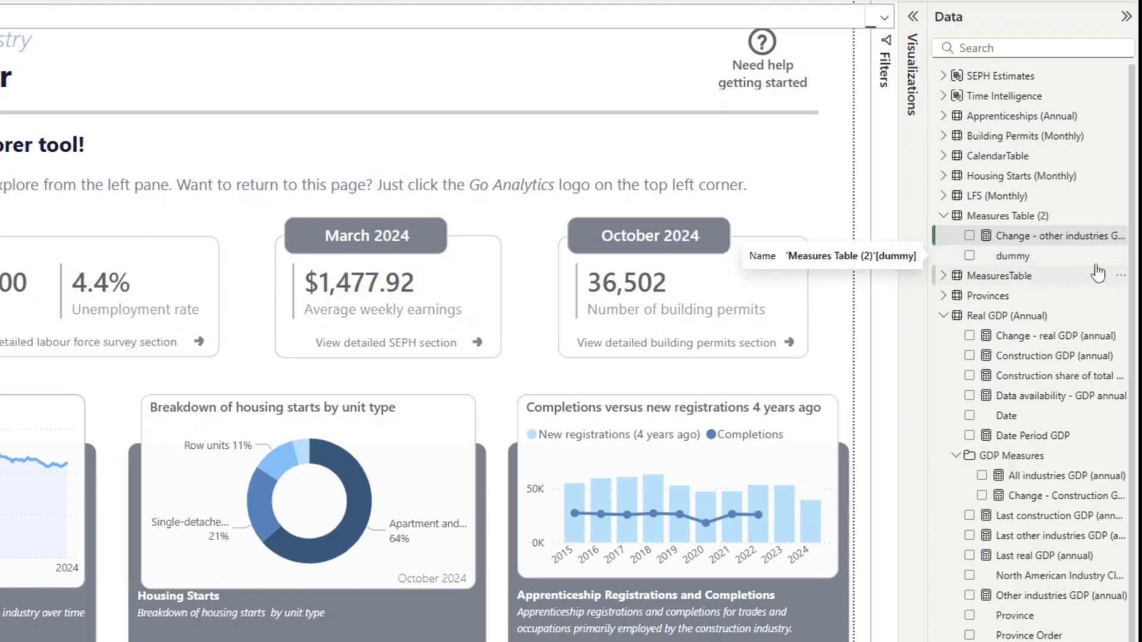
Step: Delete the dummy column from Measures Table (2) and collapse the Real GDP (Annual) table
{"action": "left_click", "coordinate": [1118, 259]}
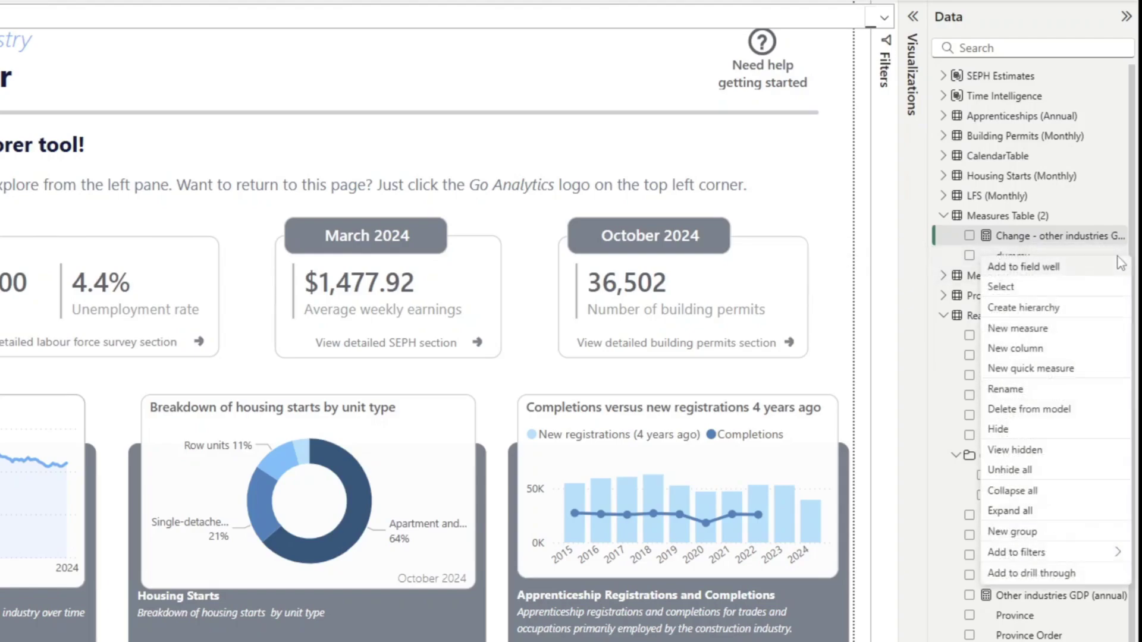
{"action": "left_click", "coordinate": [1040, 416]}
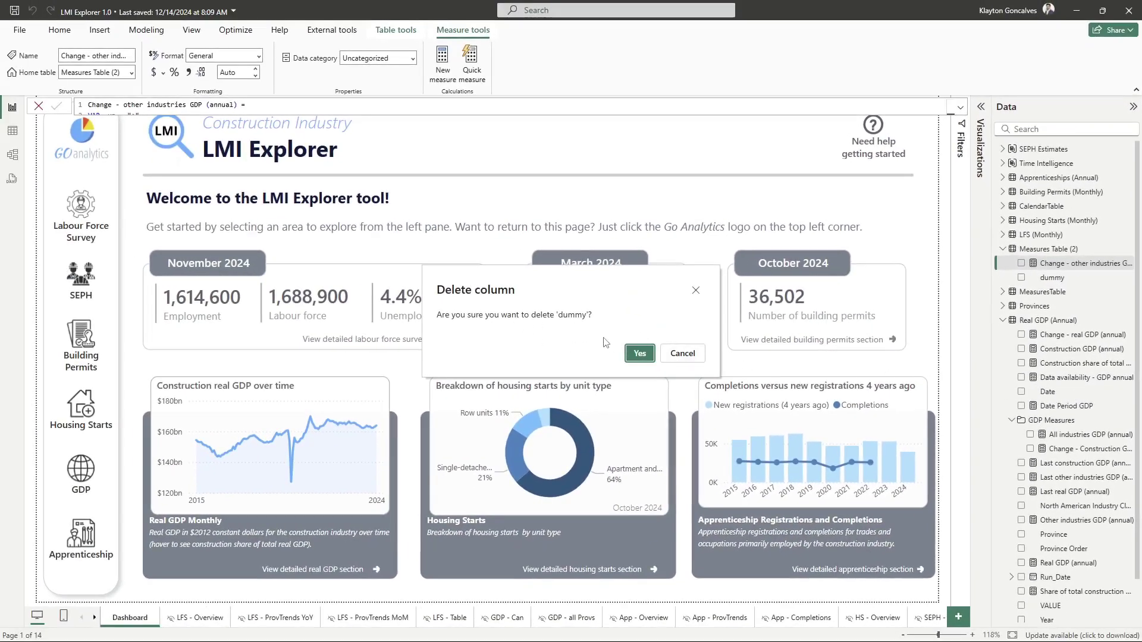
{"action": "left_click", "coordinate": [639, 353]}
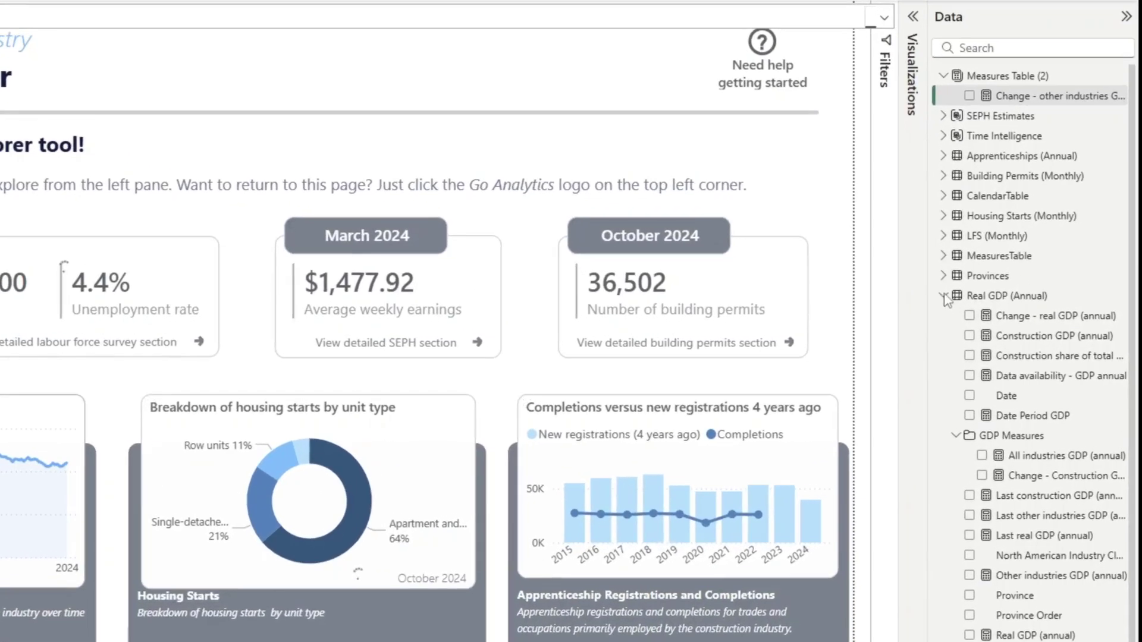
{"action": "left_click", "coordinate": [943, 297]}
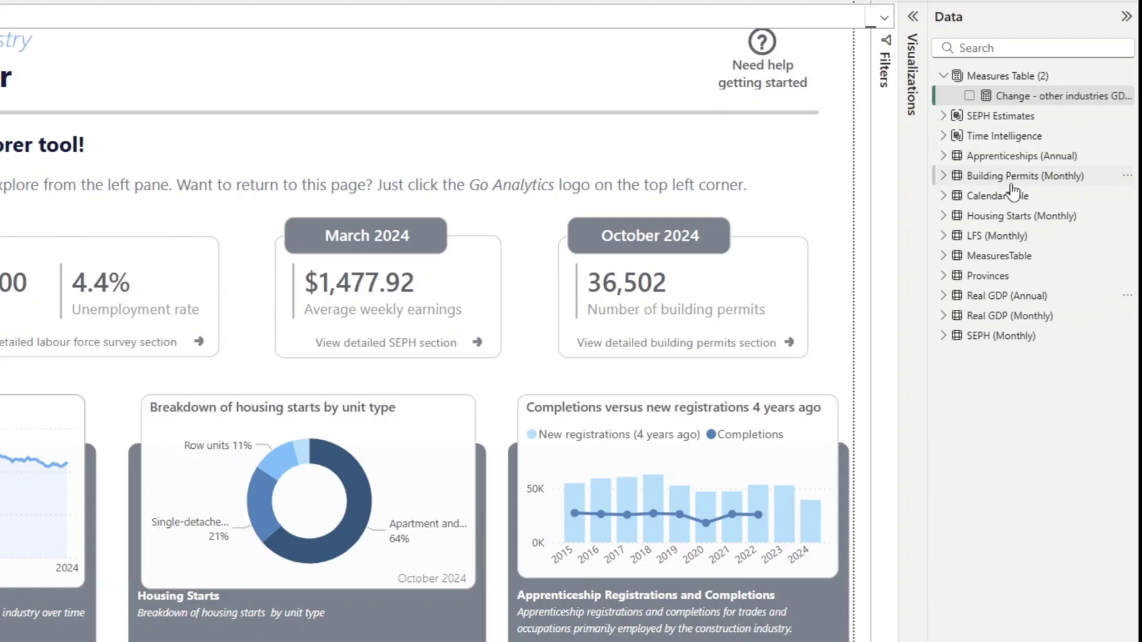
{"action": "mouse_move", "coordinate": [1016, 183]}
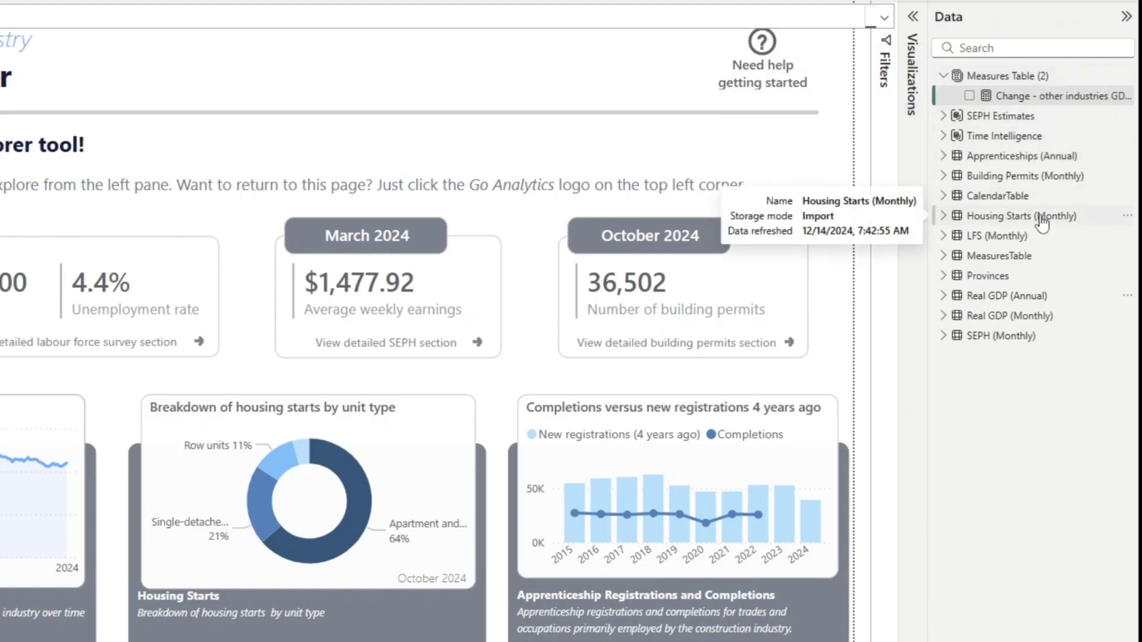
{"action": "left_click", "coordinate": [965, 103]}
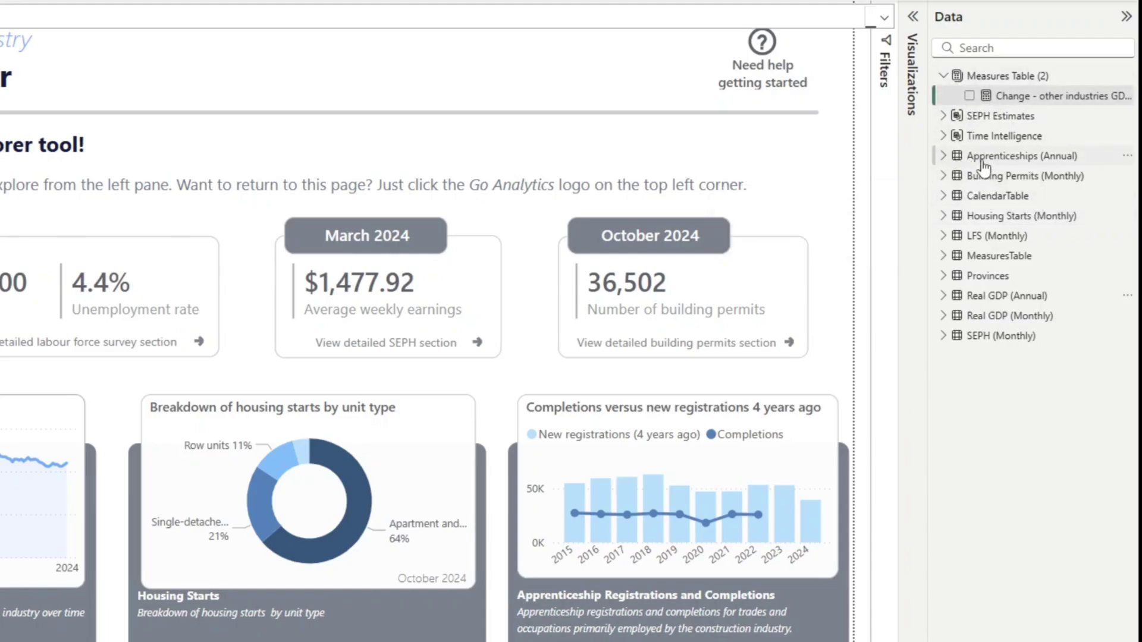
{"action": "mouse_move", "coordinate": [959, 165]}
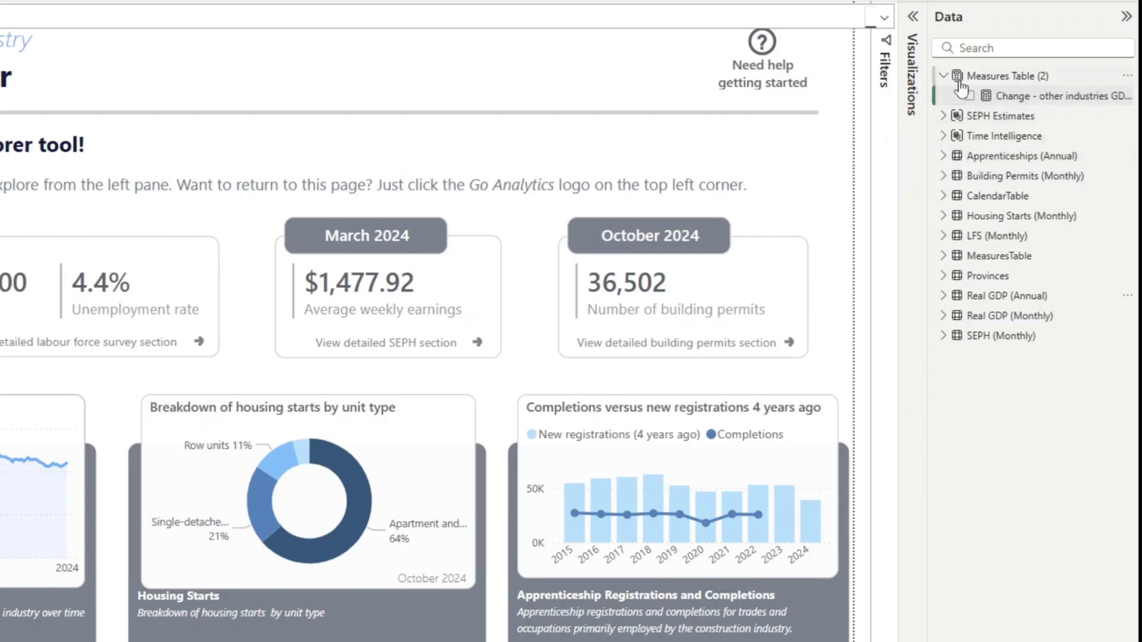
{"action": "mouse_move", "coordinate": [962, 87]}
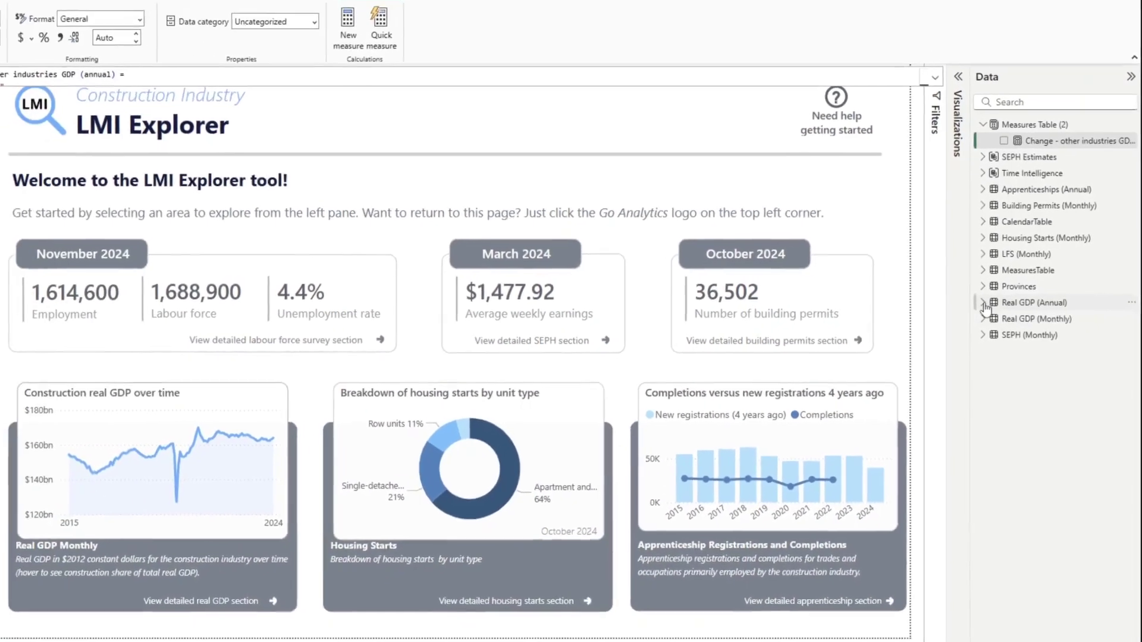
Step: Change the home table of the Construction GDP (annual) measure from Real GDP (Annual) to Measures Table (2)
{"action": "left_click", "coordinate": [943, 296]}
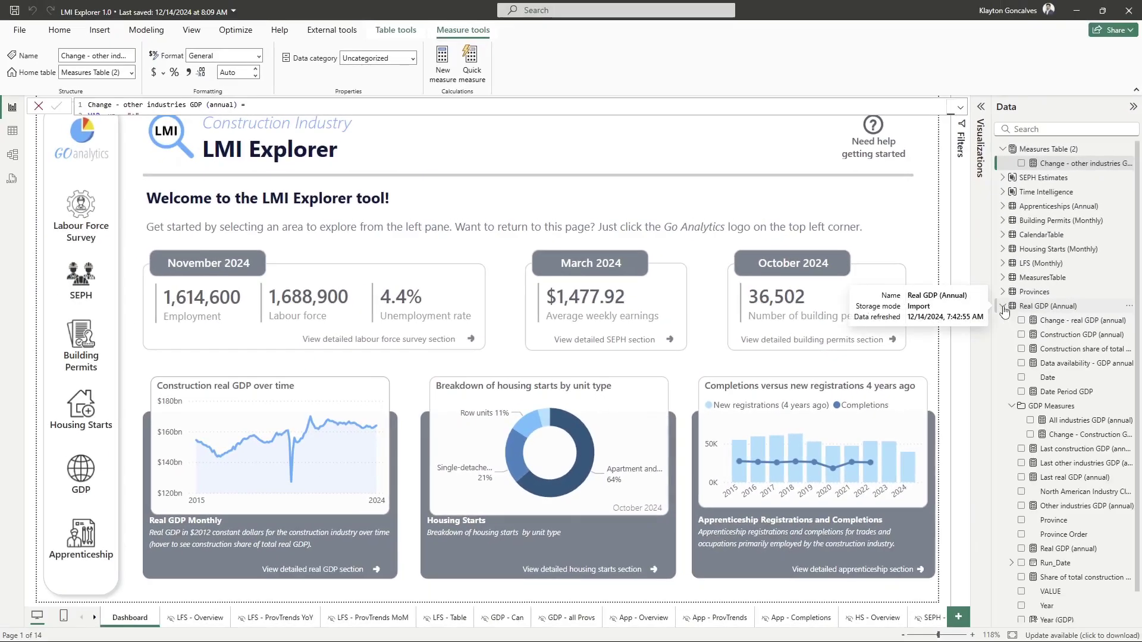
{"action": "left_click", "coordinate": [1071, 338]}
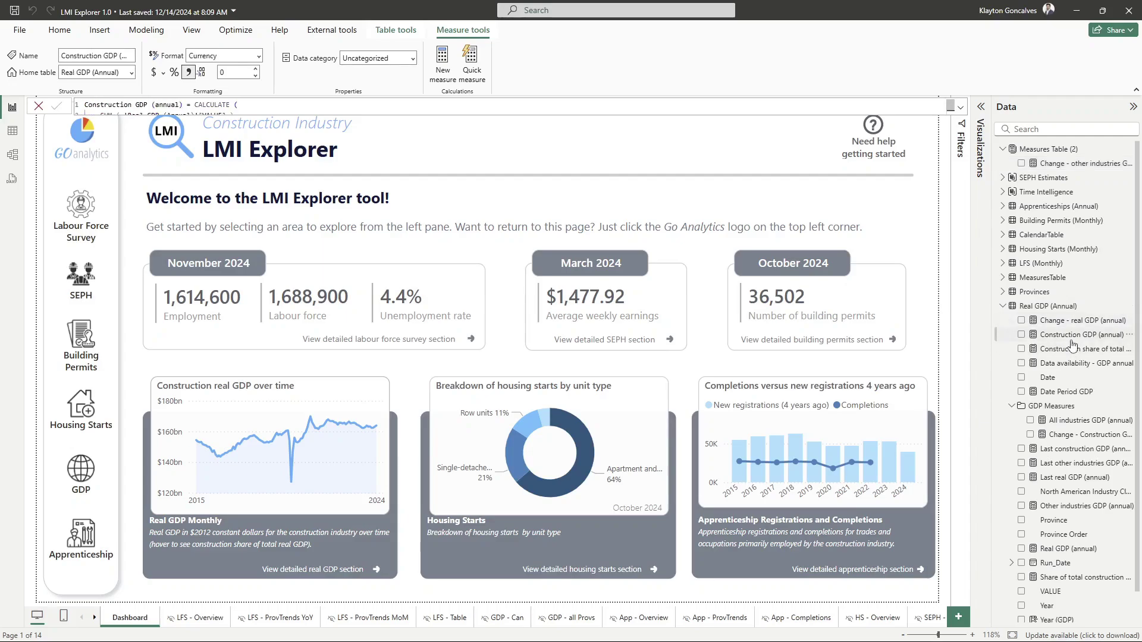
{"action": "left_click", "coordinate": [131, 74]}
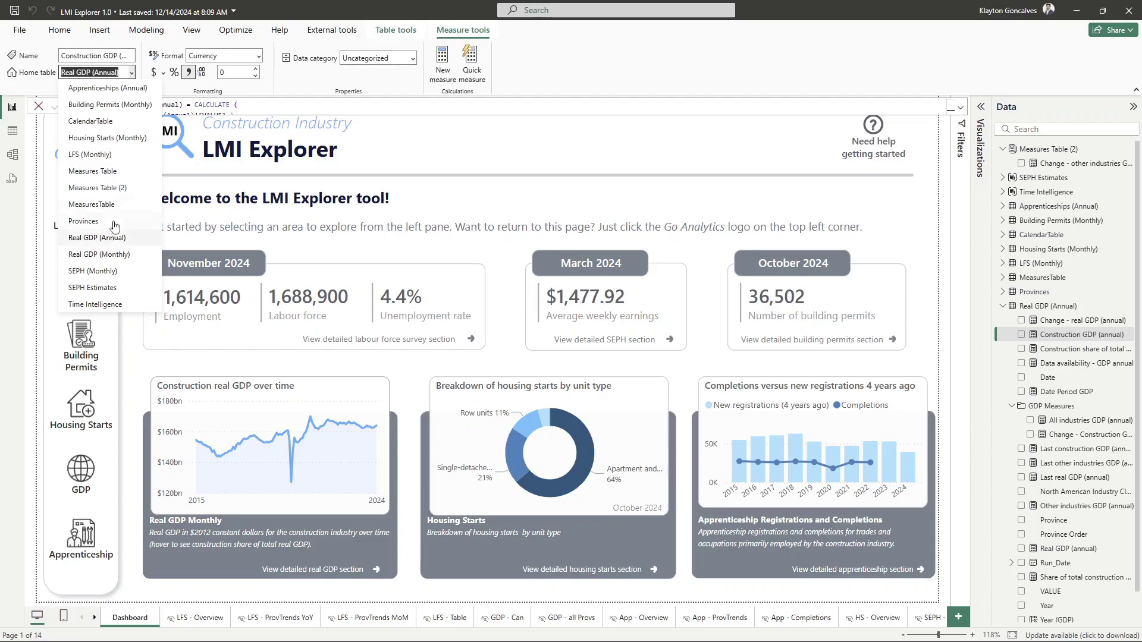
{"action": "left_click", "coordinate": [119, 189]}
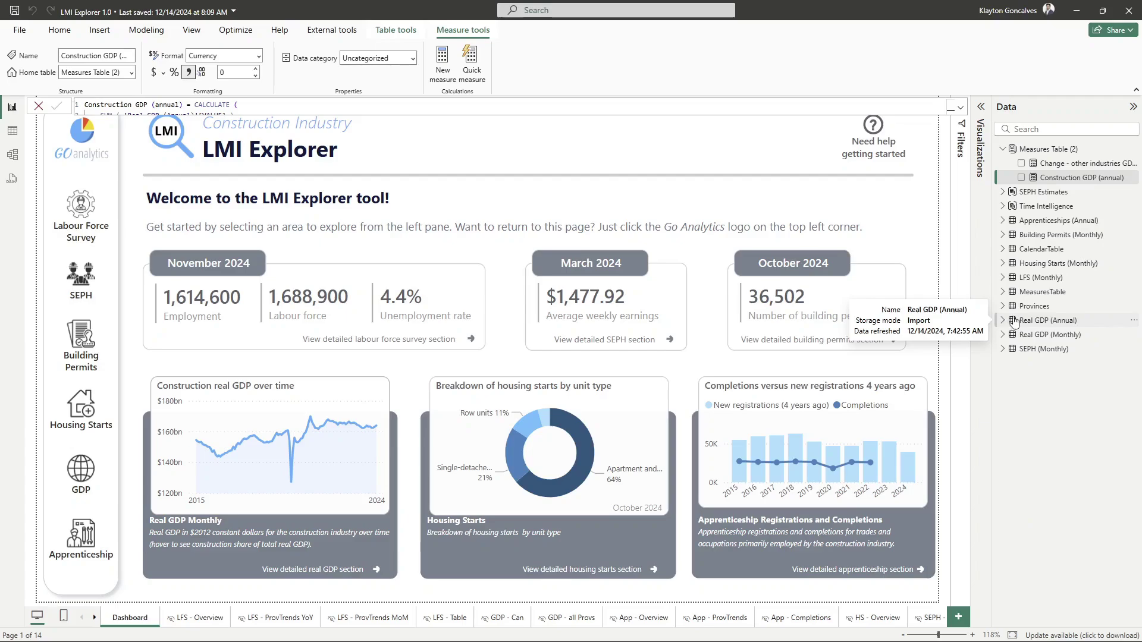
{"action": "left_click", "coordinate": [1003, 322]}
Step: Move the # Change - Apartment and Data Availability - Housing Starts measures from Housing Starts (Monthly) to Measures Table (2)
{"action": "left_click", "coordinate": [1003, 265]}
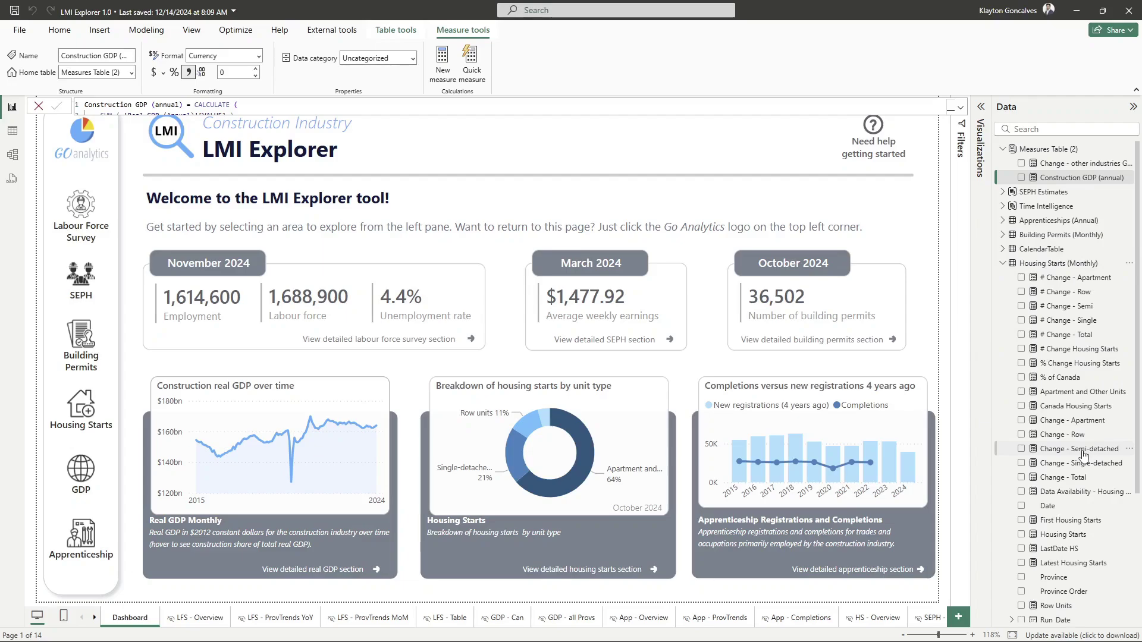
{"action": "left_click", "coordinate": [1089, 279]}
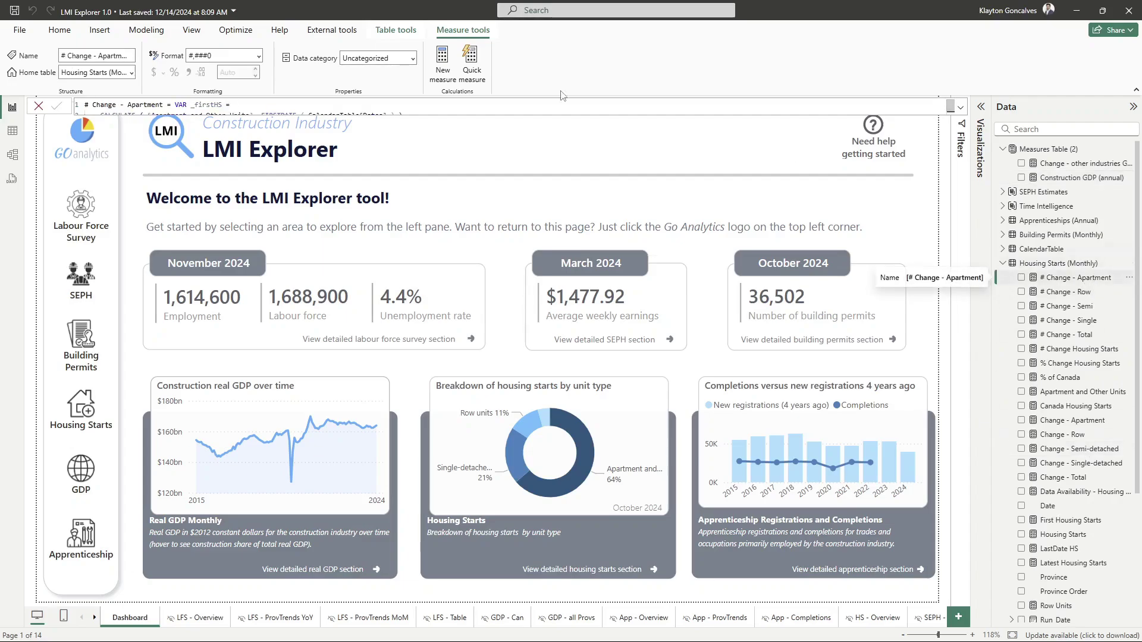
{"action": "left_click", "coordinate": [132, 73]}
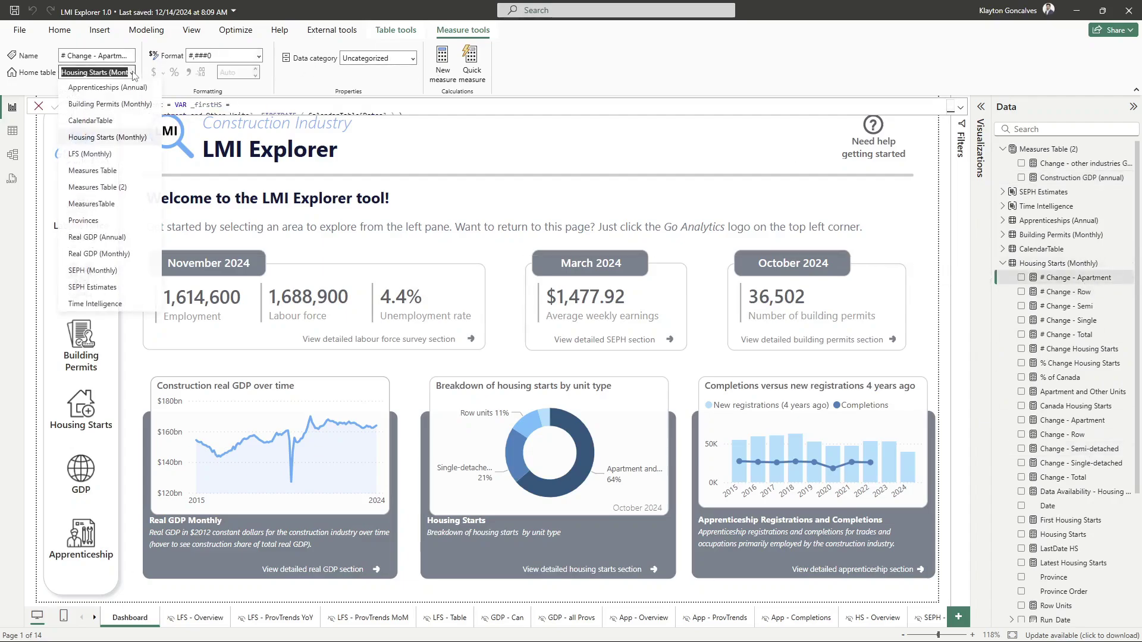
{"action": "left_click", "coordinate": [112, 189]}
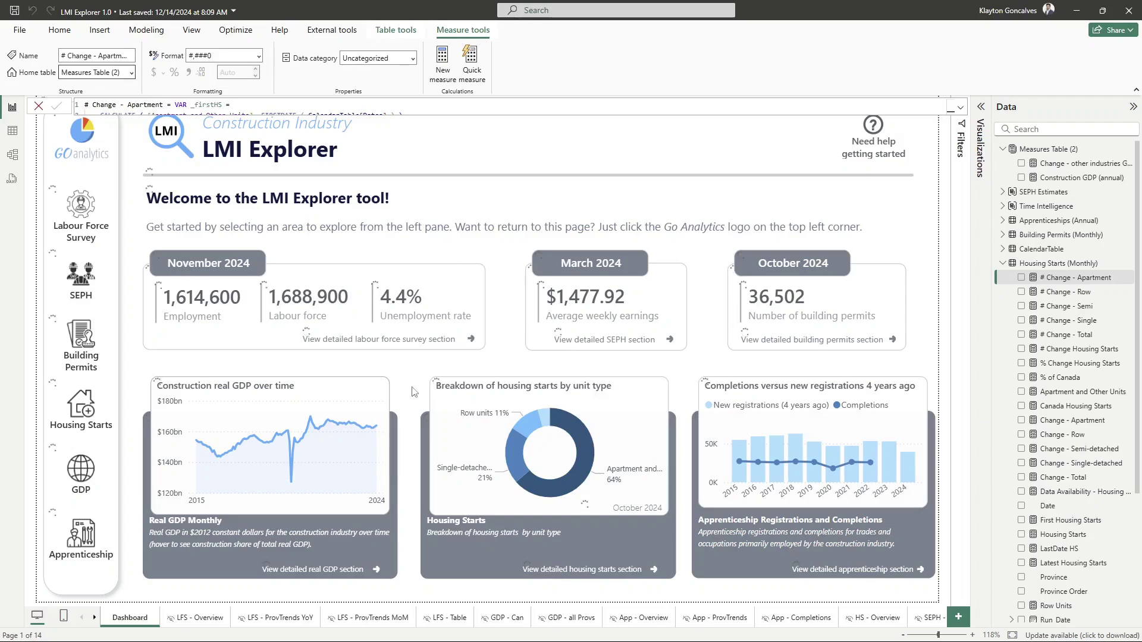
{"action": "left_click", "coordinate": [1076, 492]}
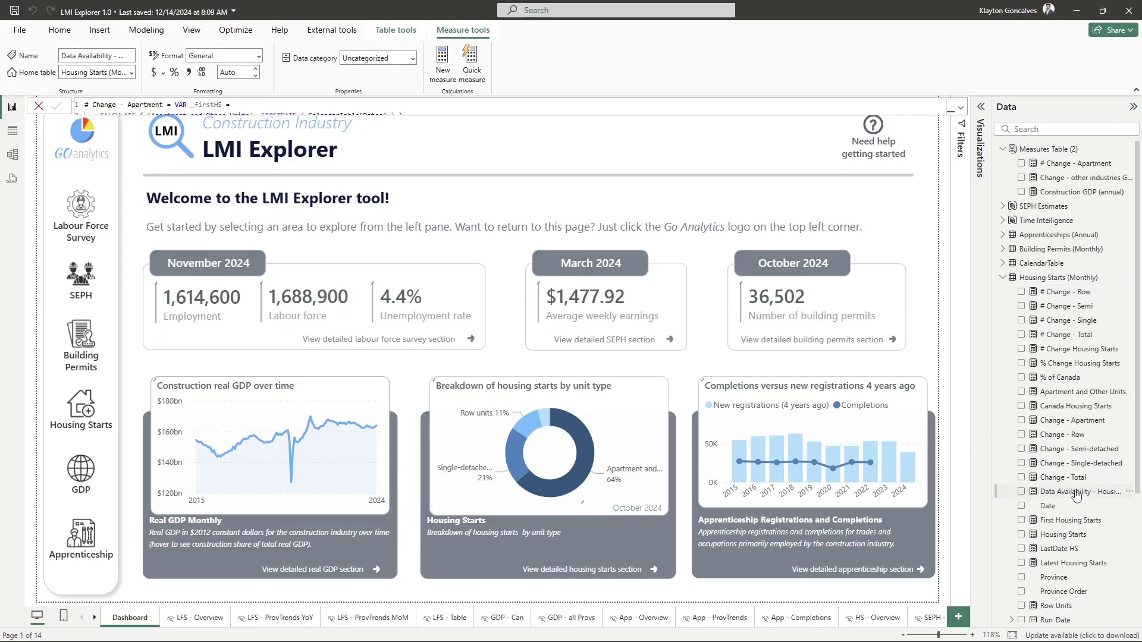
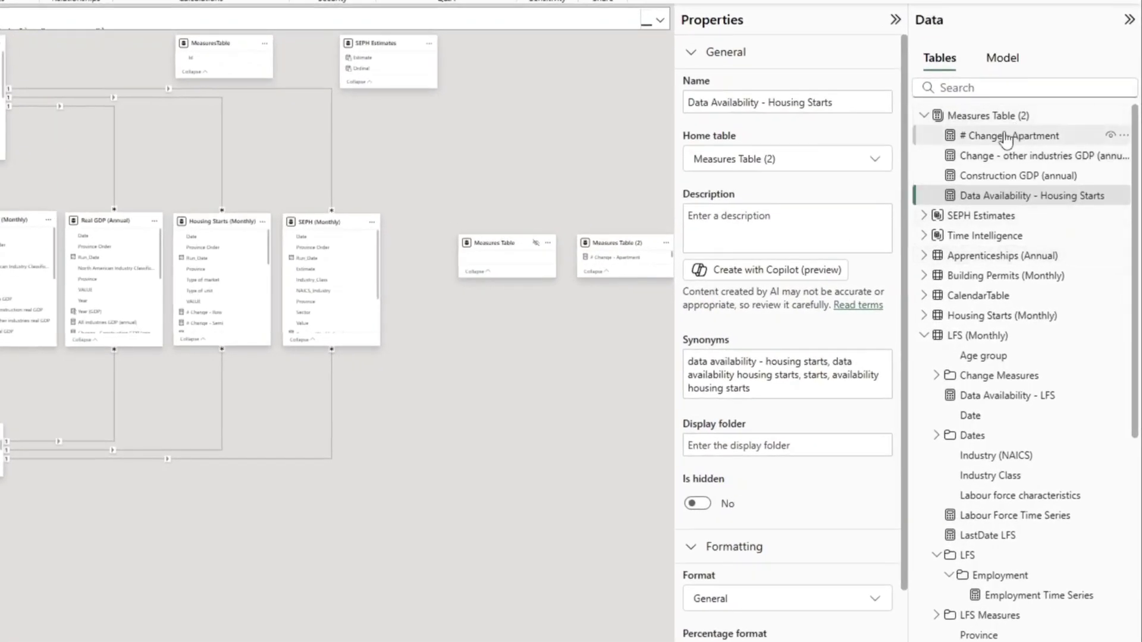
Step: Collapse the LFS (Monthly) and Real GDP (Annual) tables in the model's table list
{"action": "left_click", "coordinate": [923, 337]}
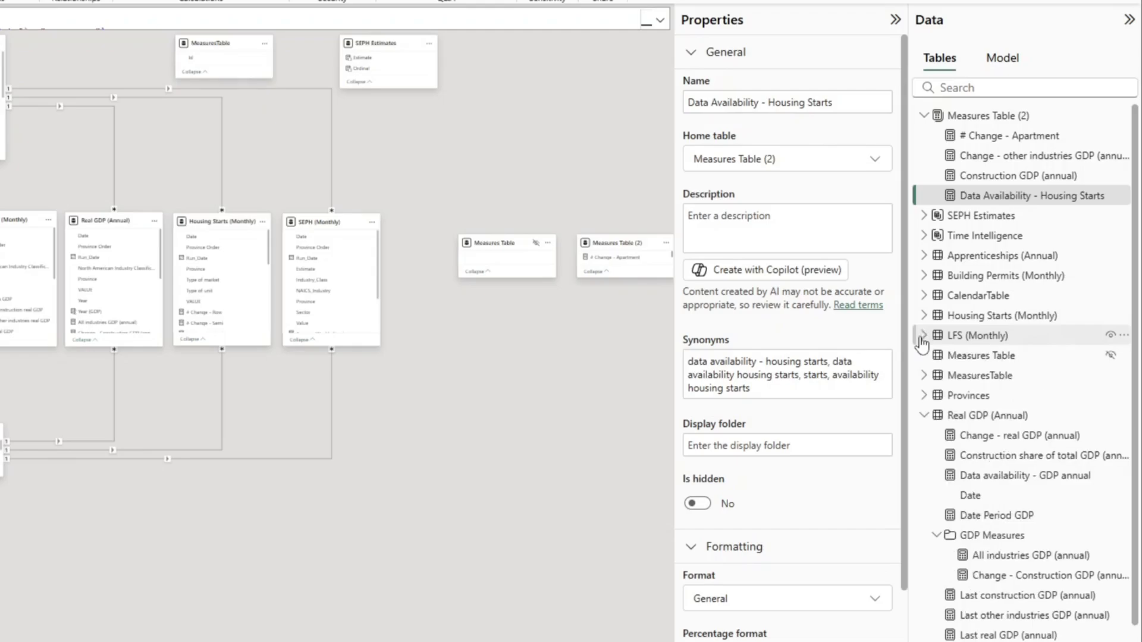
{"action": "left_click", "coordinate": [923, 415]}
{"action": "left_click", "coordinate": [981, 200]}
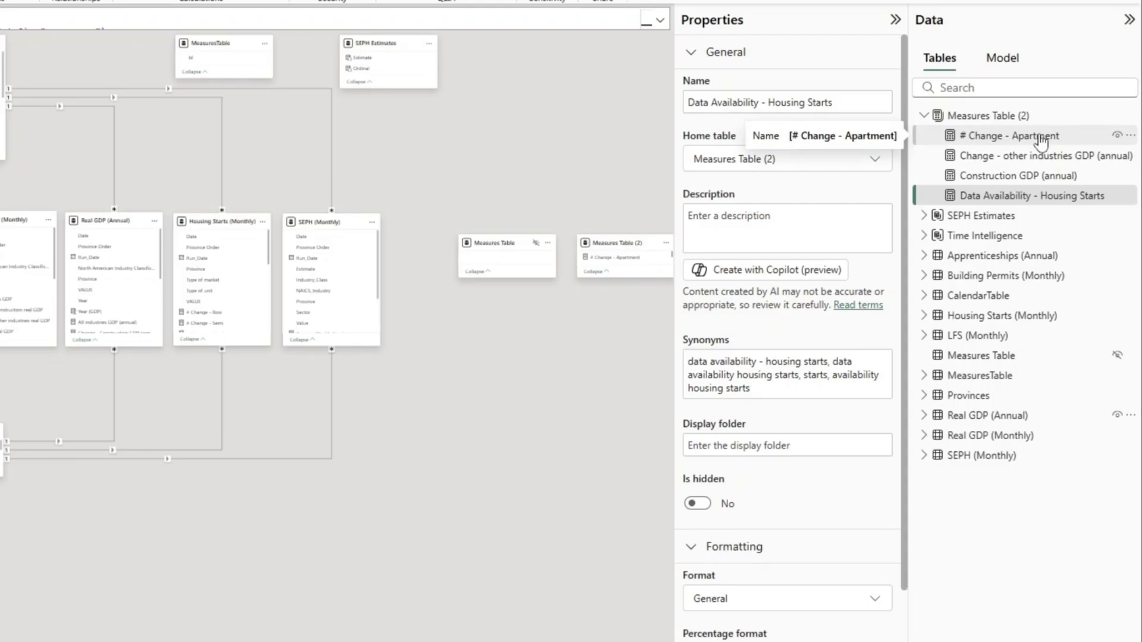
Step: Group the Change - other industries GDP (annual) and Construction GDP (annual) measures in a display folder named GDP Measures, and collapse the folder
{"action": "left_click", "coordinate": [999, 159]}
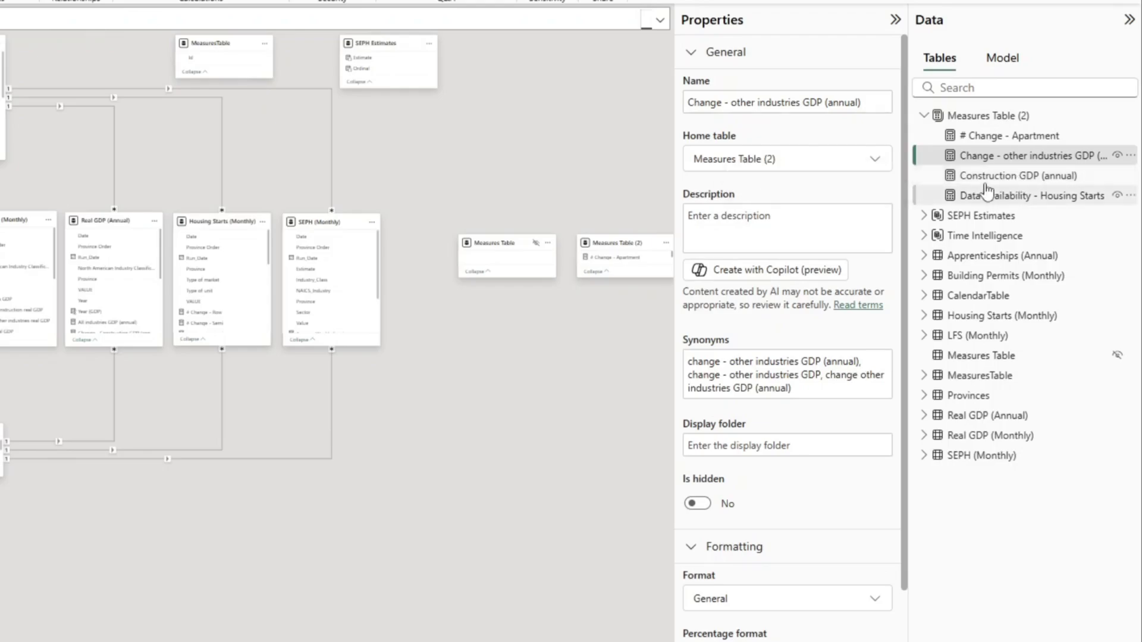
{"action": "left_click", "coordinate": [995, 181], "text": "ctrl"}
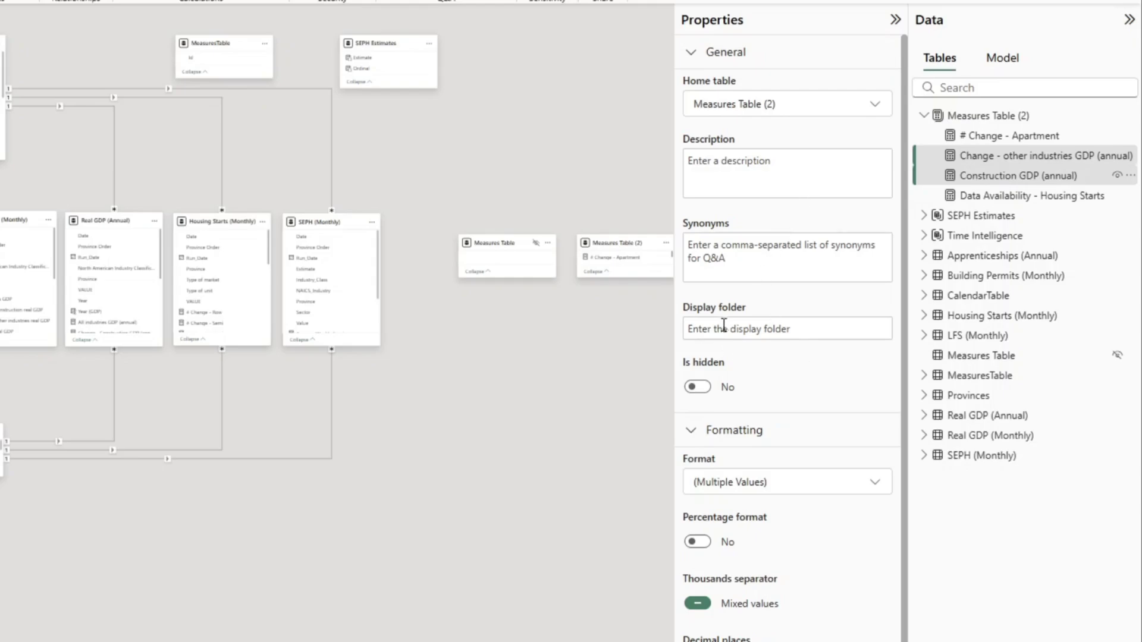
{"action": "left_click", "coordinate": [739, 335]}
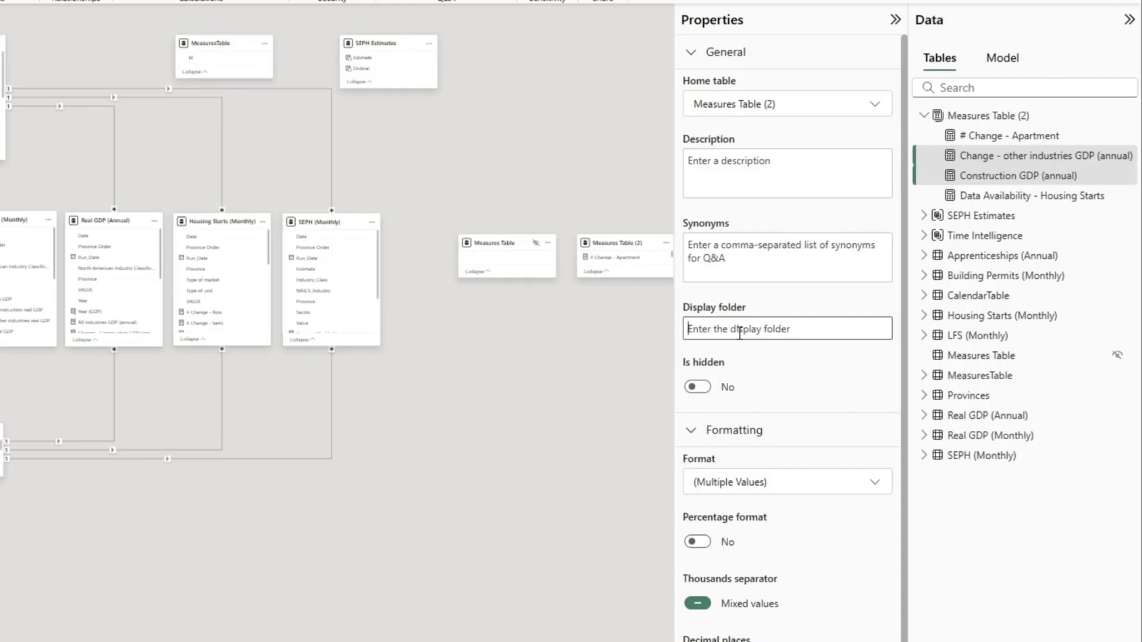
{"action": "type", "text": "GDP "}
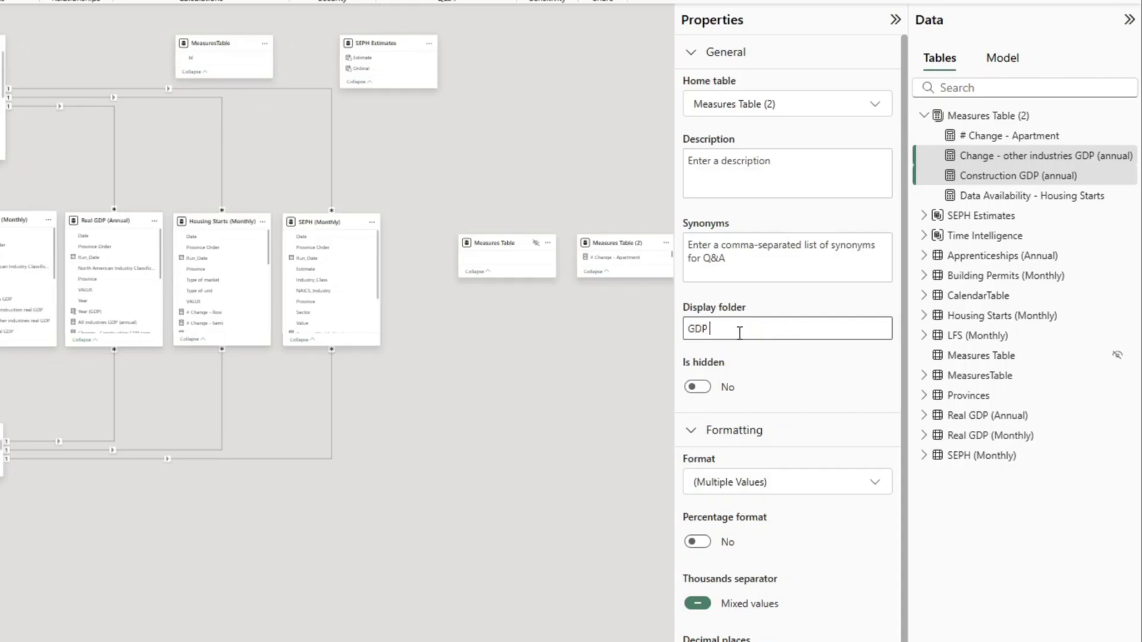
{"action": "type", "text": "Measures"}
{"action": "key", "text": "Return"}
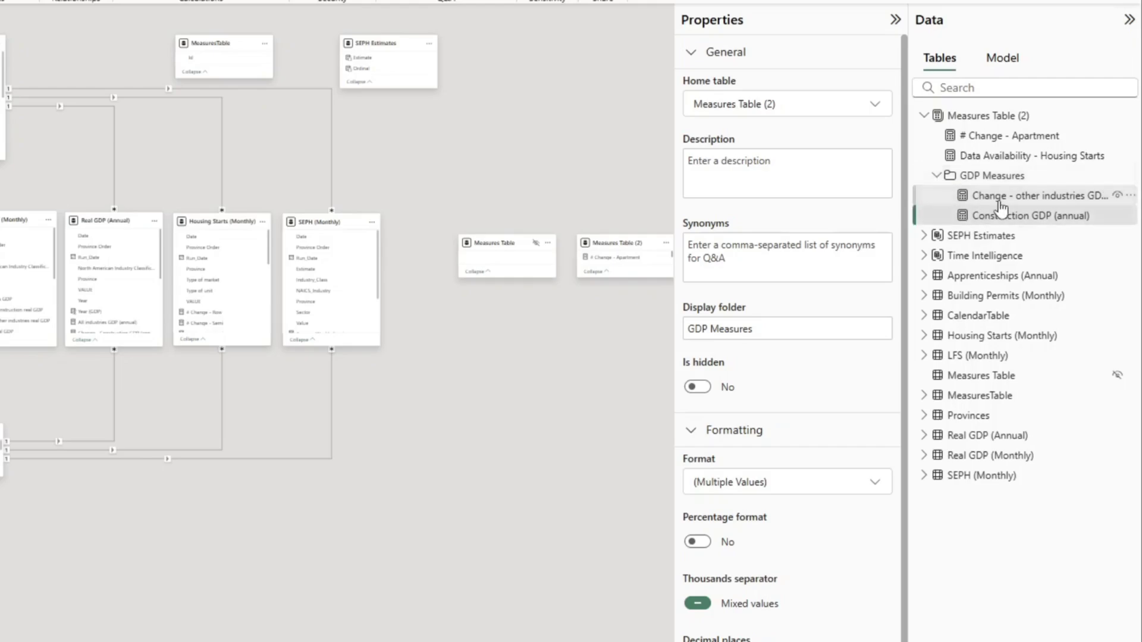
{"action": "left_click", "coordinate": [937, 176]}
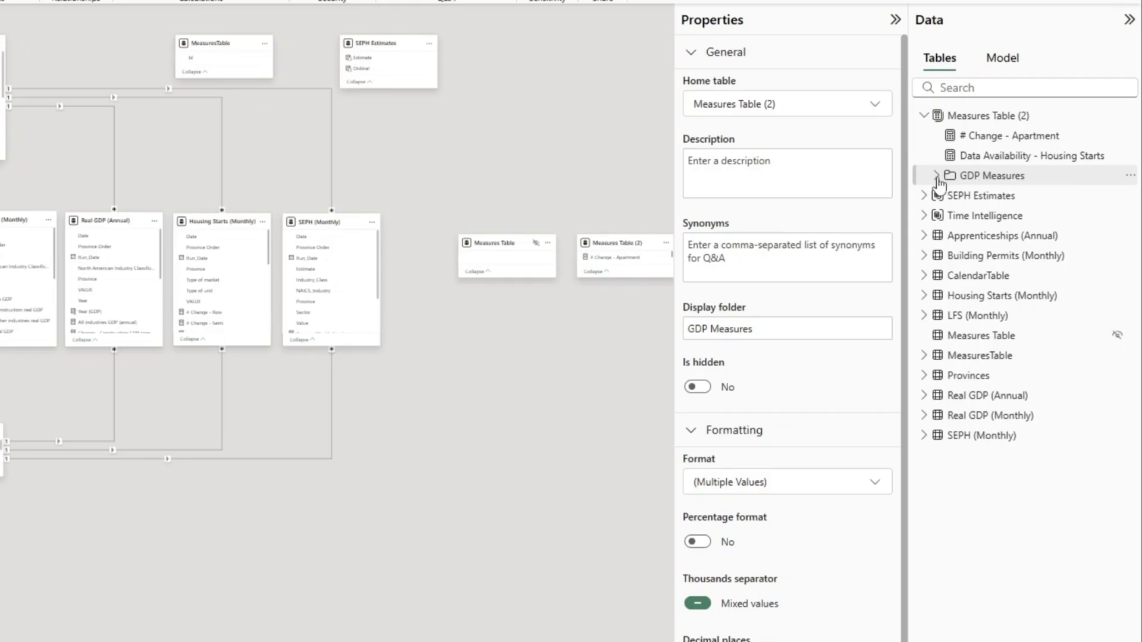
{"action": "left_click", "coordinate": [937, 176]}
{"action": "left_click", "coordinate": [937, 176]}
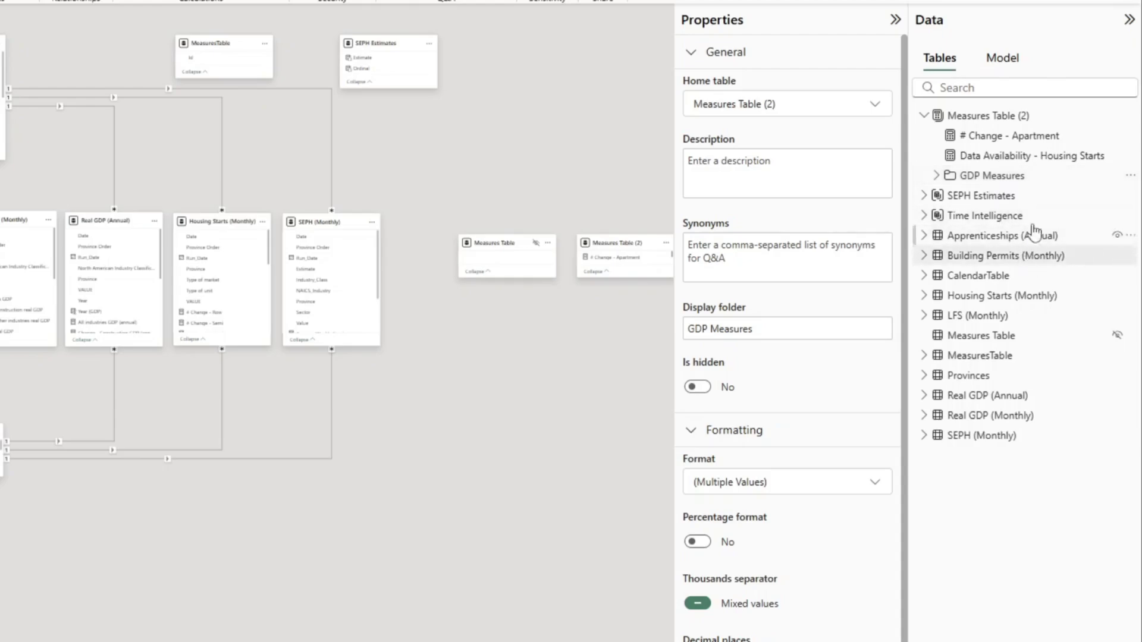
Step: Place the # Change - Apartment measure in the nested display folder Housing Starts\Start Numbers
{"action": "left_click", "coordinate": [1005, 141]}
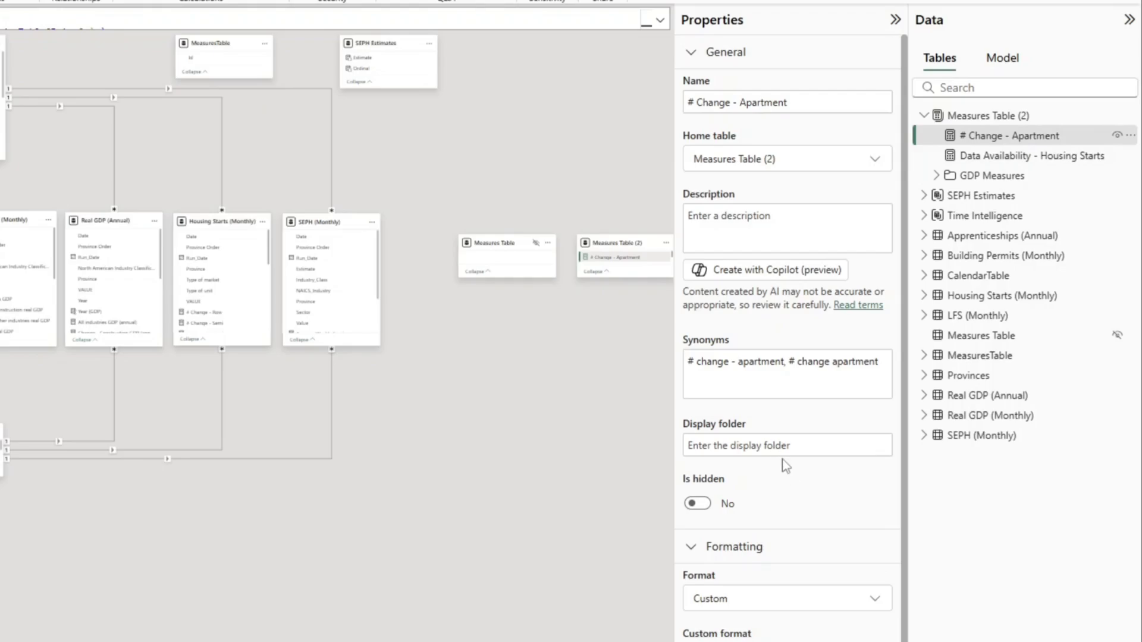
{"action": "left_click", "coordinate": [747, 446]}
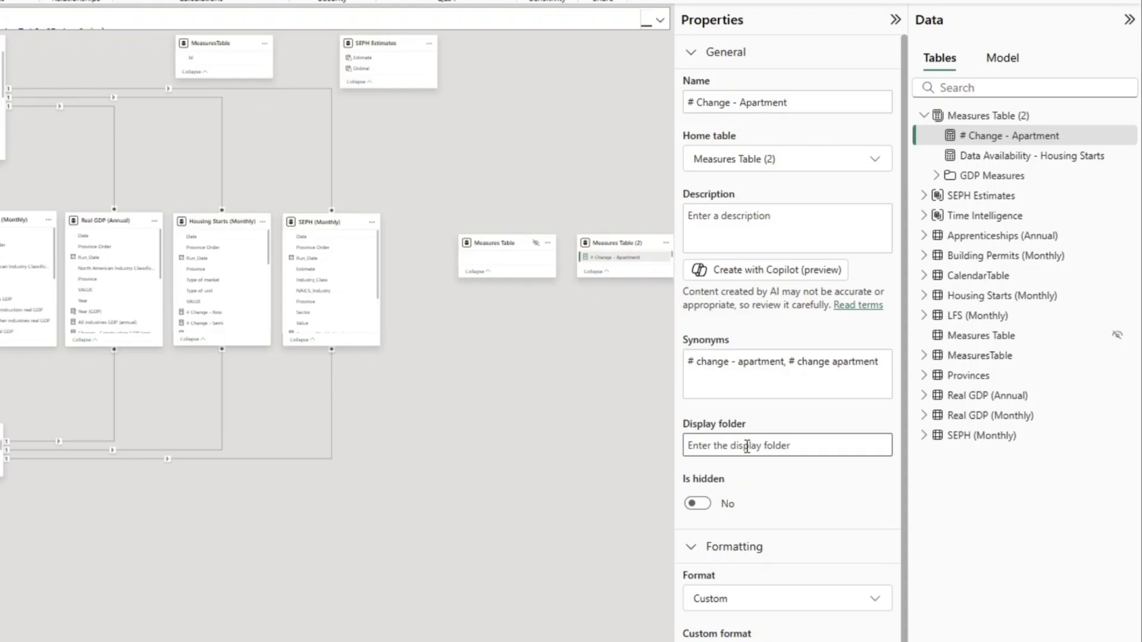
{"action": "type", "text": "Housing Starts\\Start Numbers"}
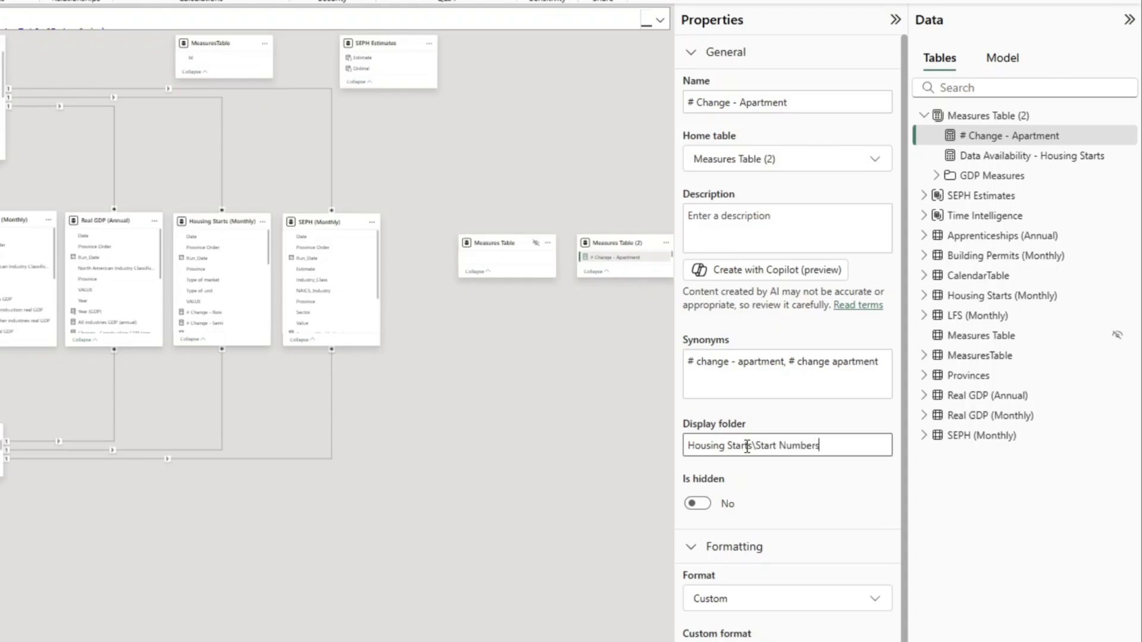
{"action": "key", "text": "Return"}
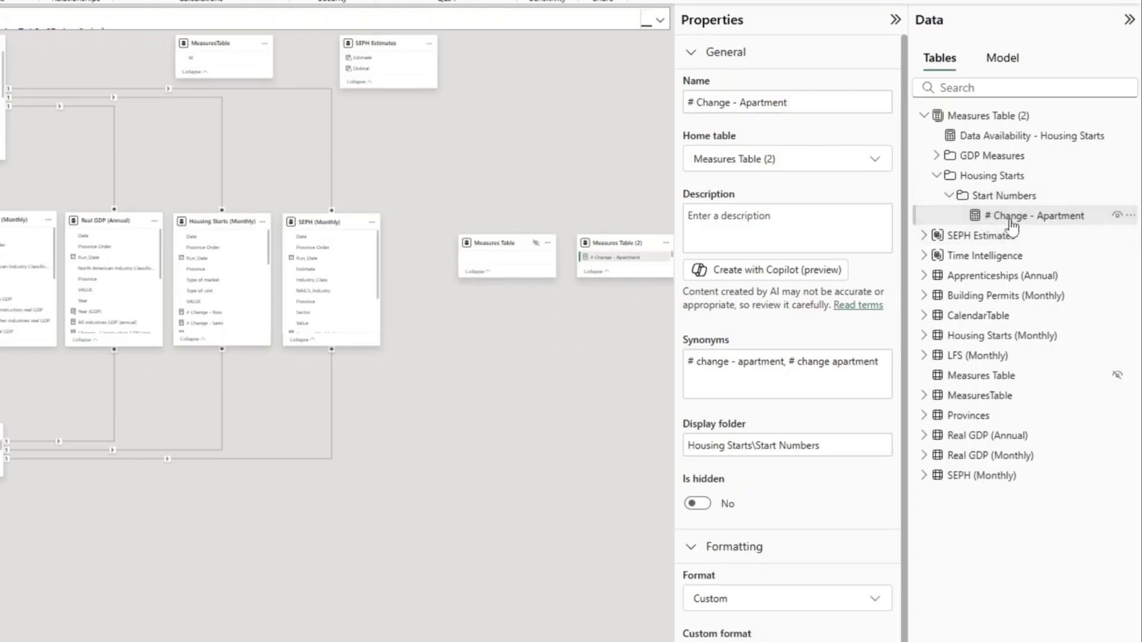
{"action": "left_click", "coordinate": [1016, 214]}
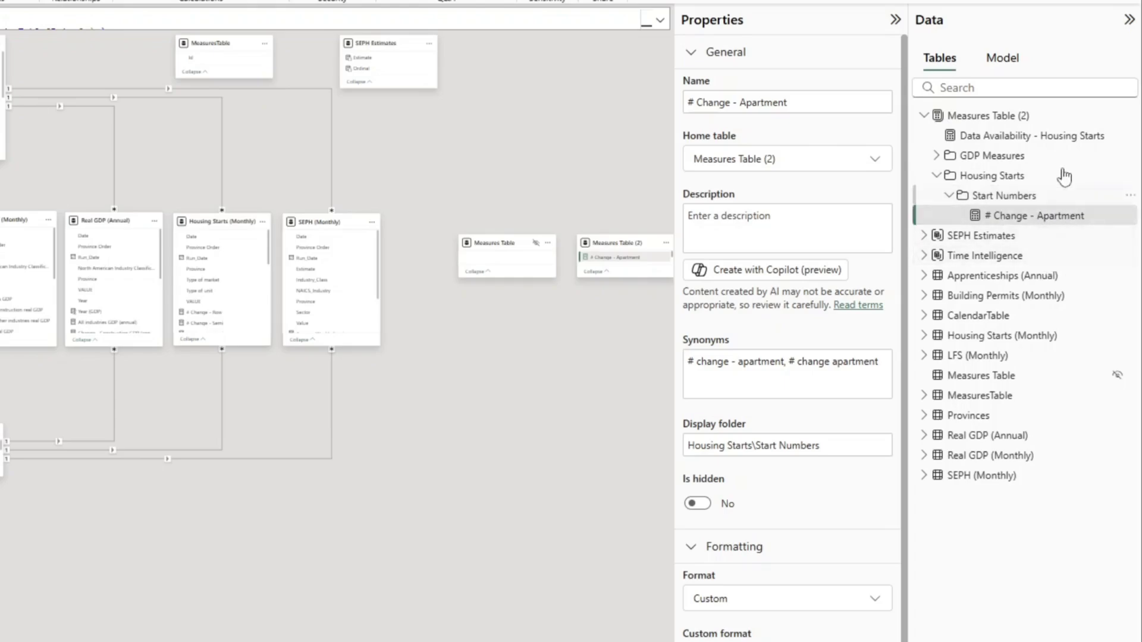
Step: Place the Data Availability - Housing Starts measure in the display folder Housing Starts\DateTime, and collapse the DateTime and Start Numbers subfolders
{"action": "left_click", "coordinate": [1019, 138]}
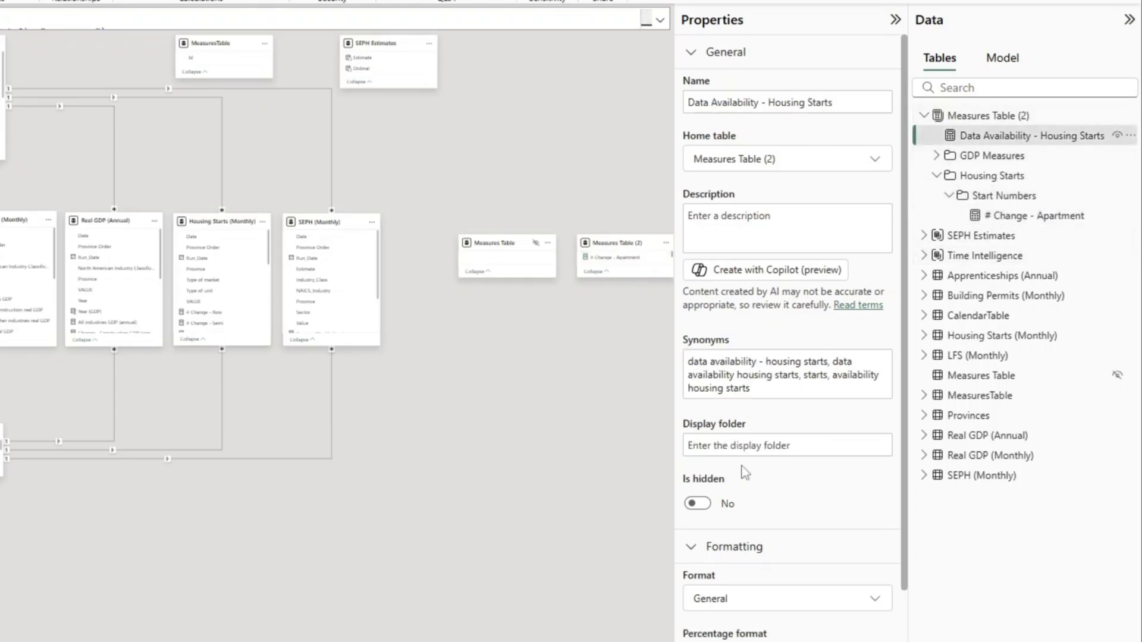
{"action": "left_click", "coordinate": [744, 446]}
{"action": "type", "text": "Housing"}
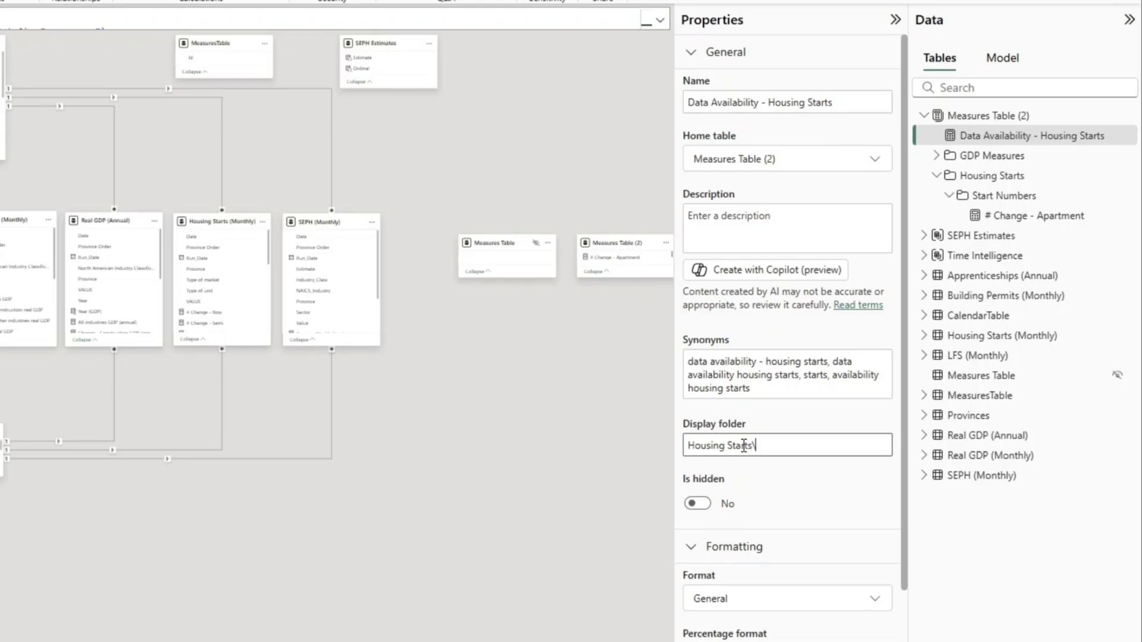
{"action": "type", "text": "Starts\\DateTime"}
{"action": "key", "text": "Return"}
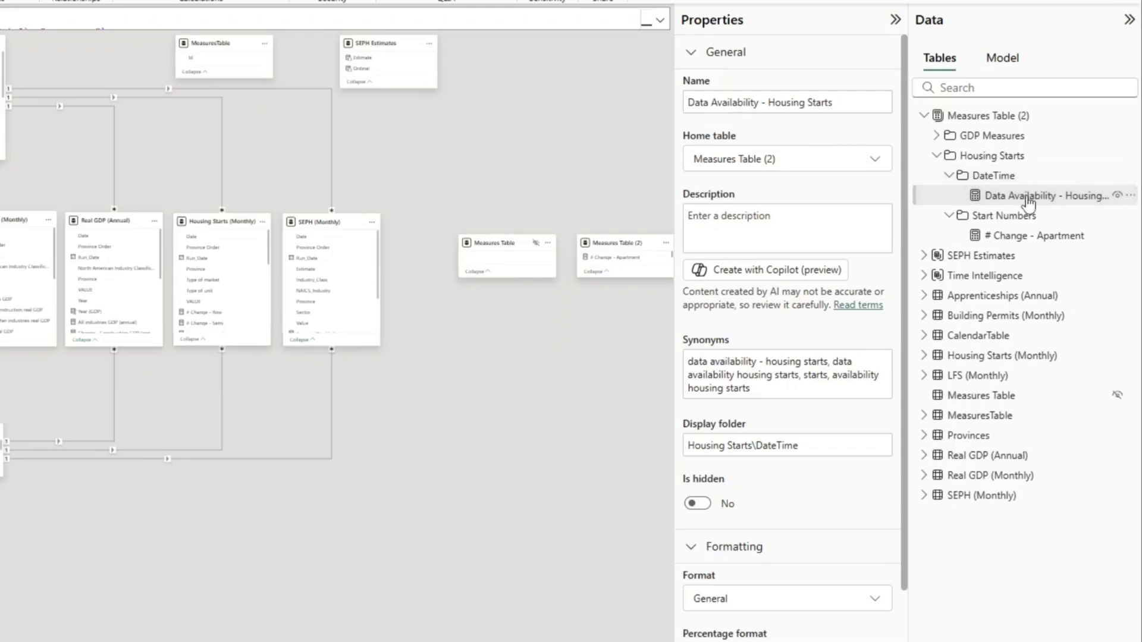
{"action": "left_click", "coordinate": [949, 176]}
{"action": "left_click", "coordinate": [949, 196]}
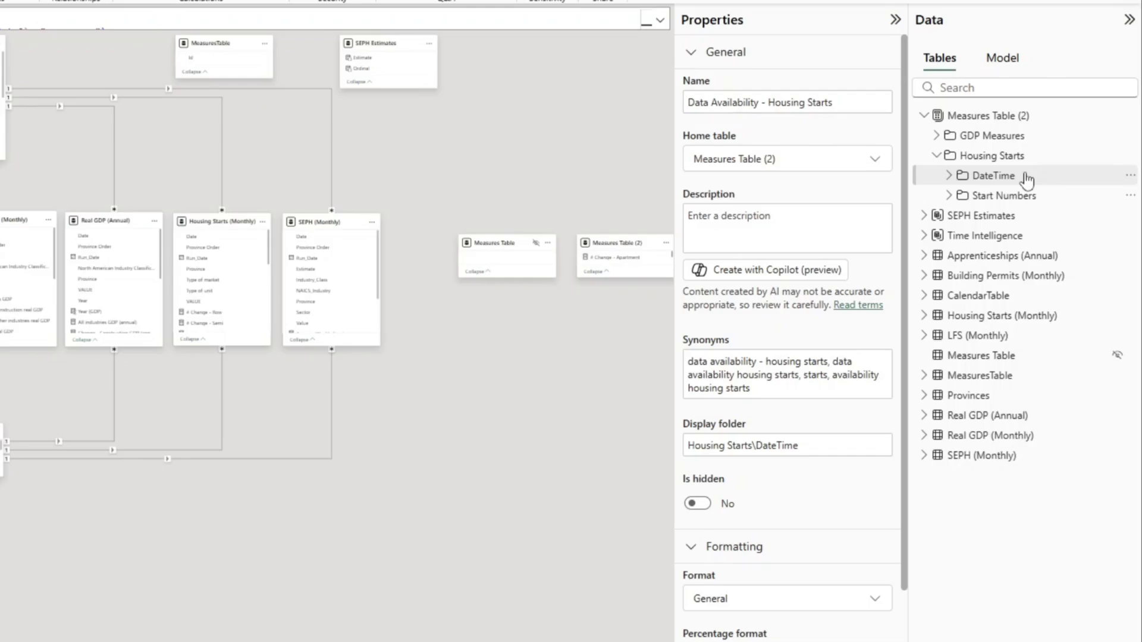